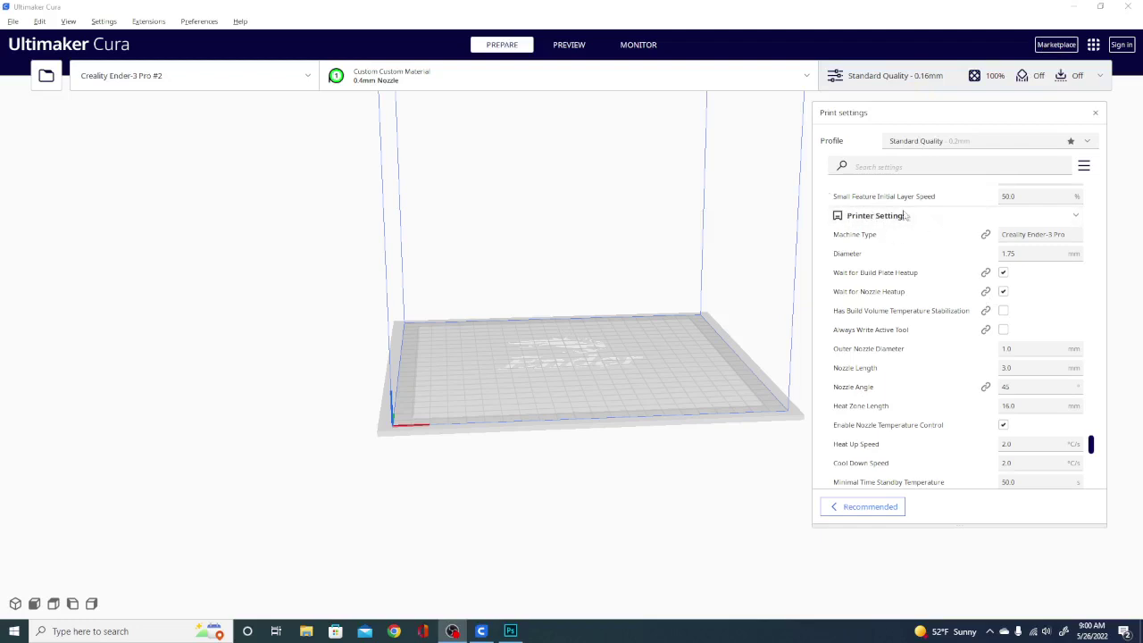
Step: Open the Marketplace and scroll down through the Install Plugins catalogue
left_click(1057, 44)
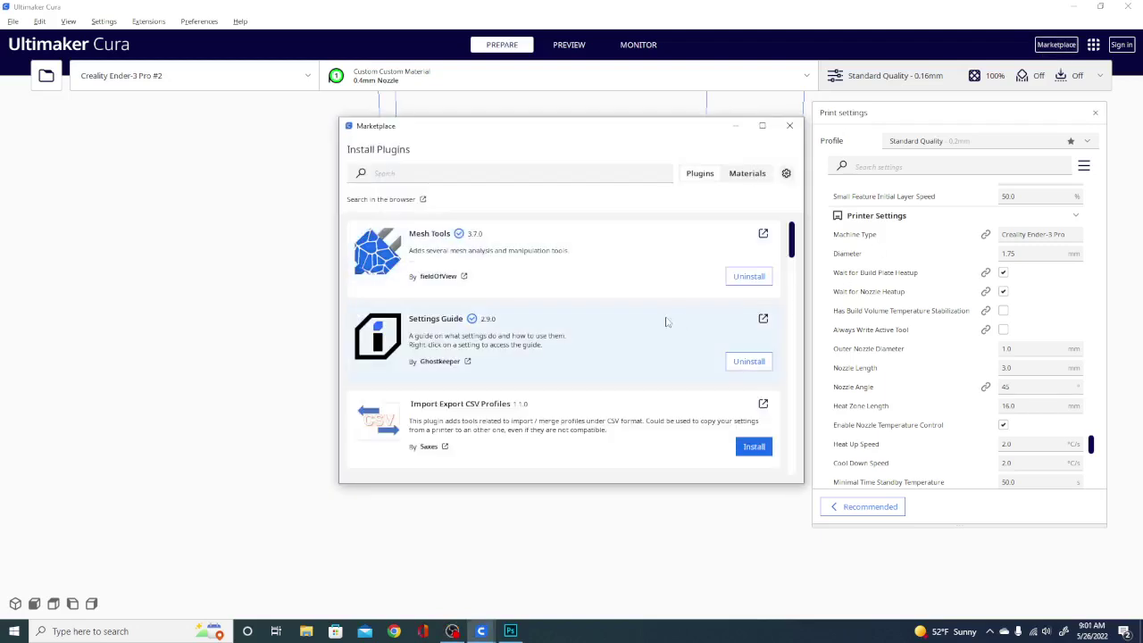
scroll(710, 306, "down", 1)
scroll(711, 303, "down", 4)
scroll(714, 301, "down", 3)
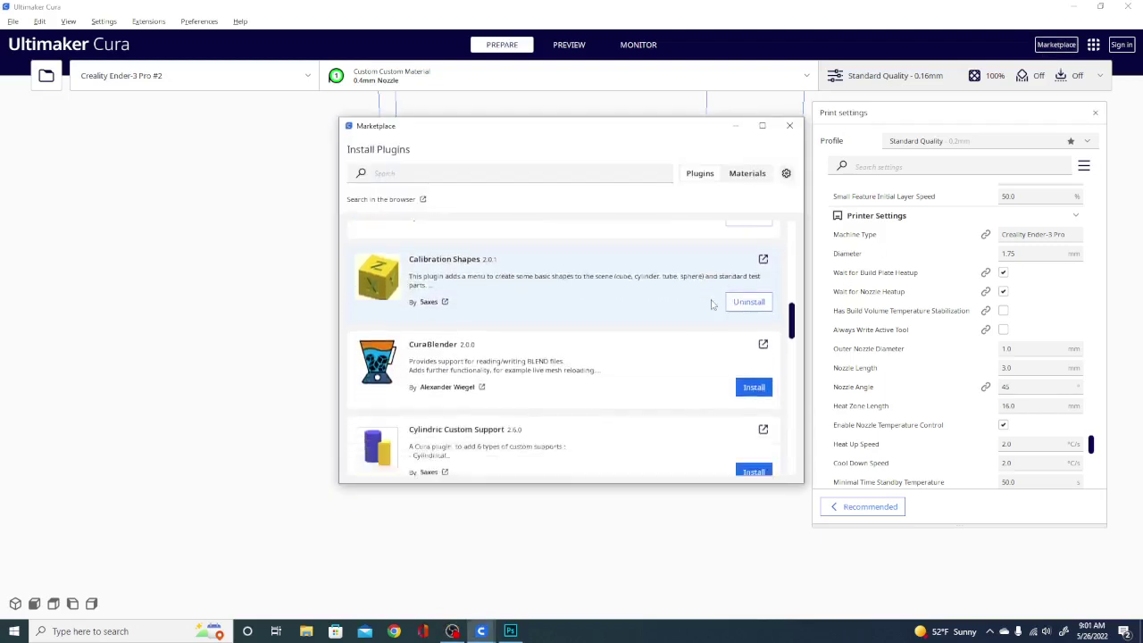
scroll(717, 301, "down", 3)
scroll(719, 330, "down", 3)
scroll(722, 359, "down", 5)
scroll(727, 401, "down", 3)
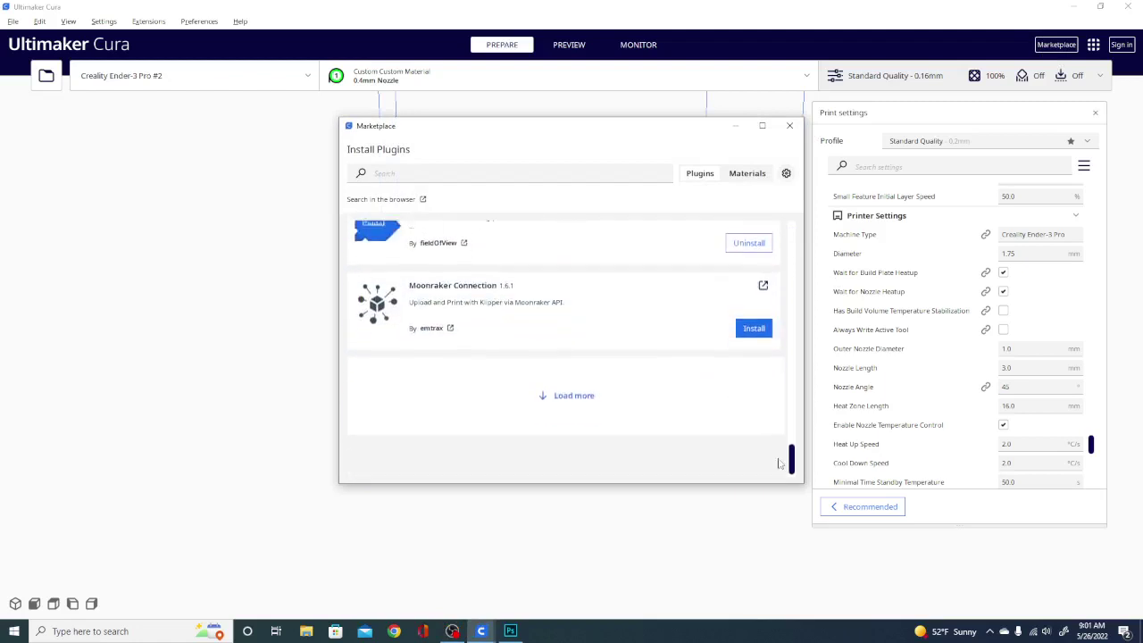
left_click_drag(798, 460, 792, 217)
Step: Scroll back up to the top of the plugin list and put the cursor in the search box
scroll(791, 218, "up", 5)
scroll(791, 218, "up", 5)
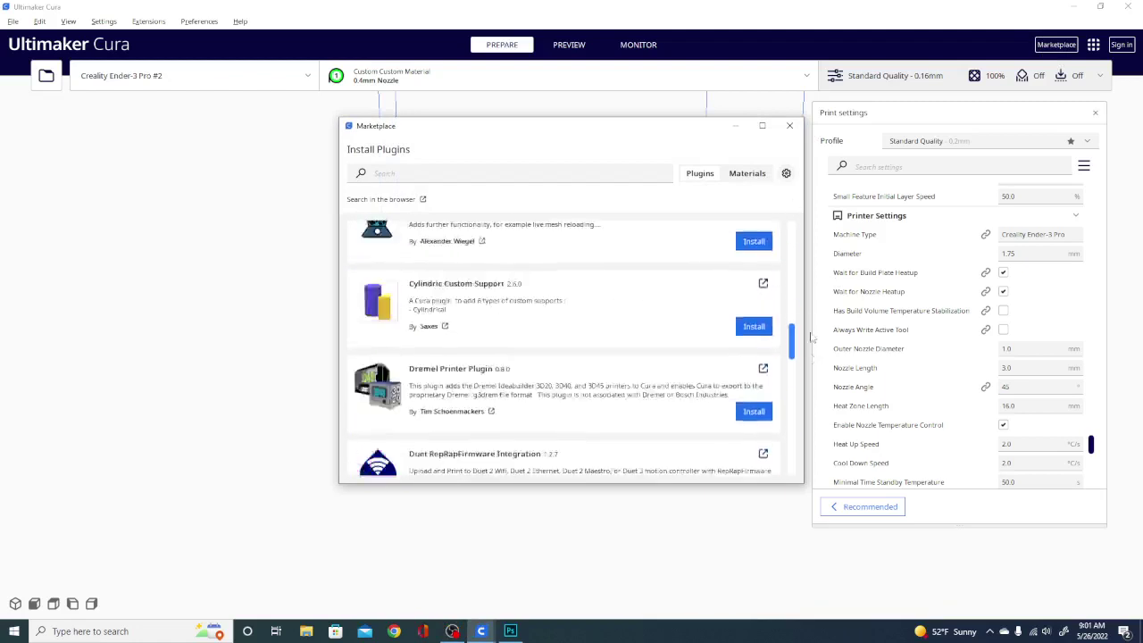
scroll(792, 217, "up", 5)
scroll(661, 355, "down", 3)
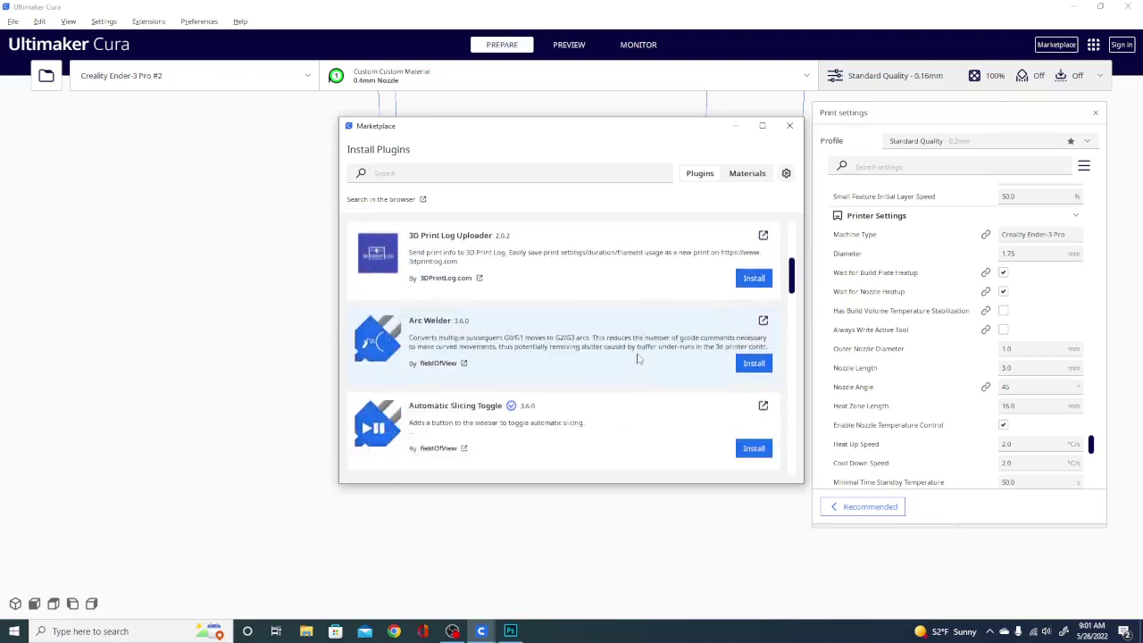
scroll(637, 358, "down", 2)
scroll(638, 357, "up", 1)
scroll(638, 357, "up", 5)
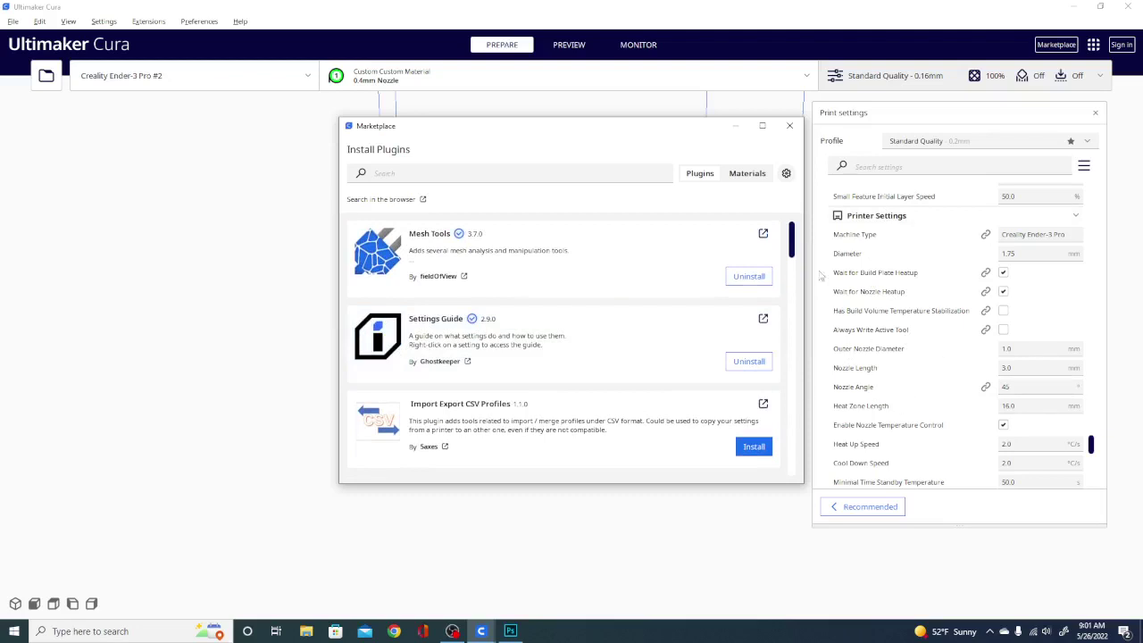
left_click_drag(791, 250, 803, 458)
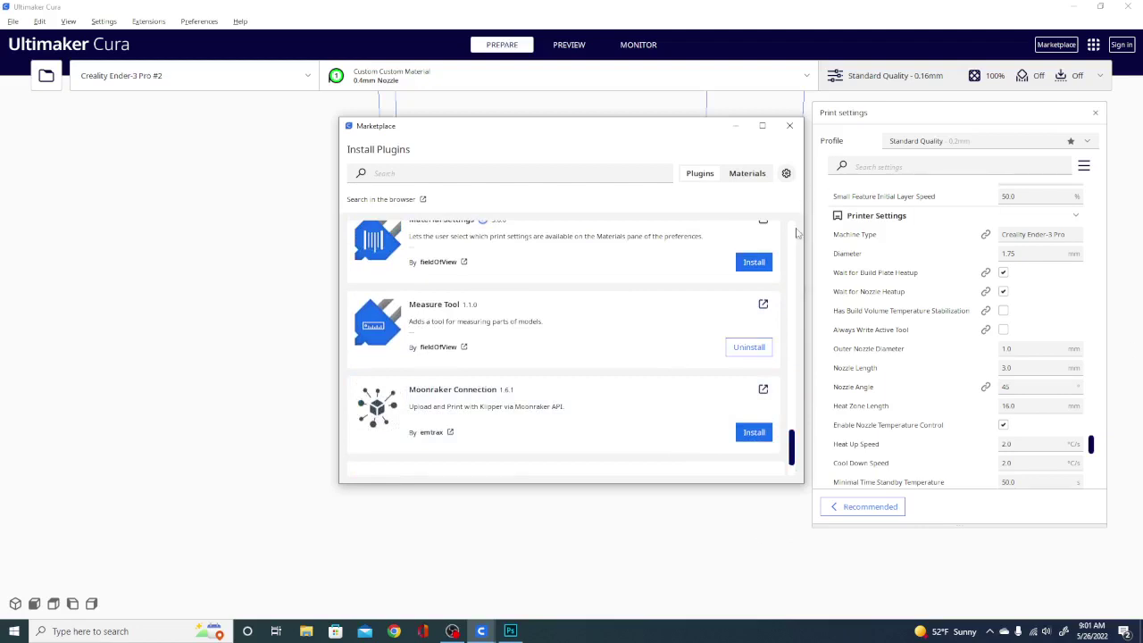
scroll(760, 426, "up", 2)
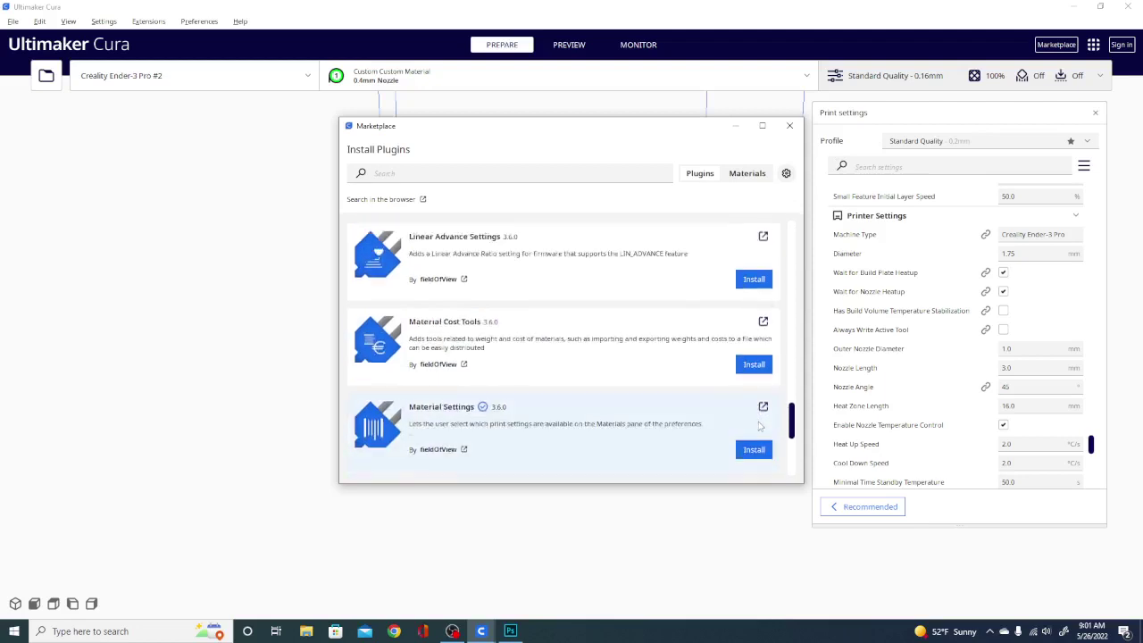
scroll(760, 426, "up", 5)
scroll(760, 426, "up", 1)
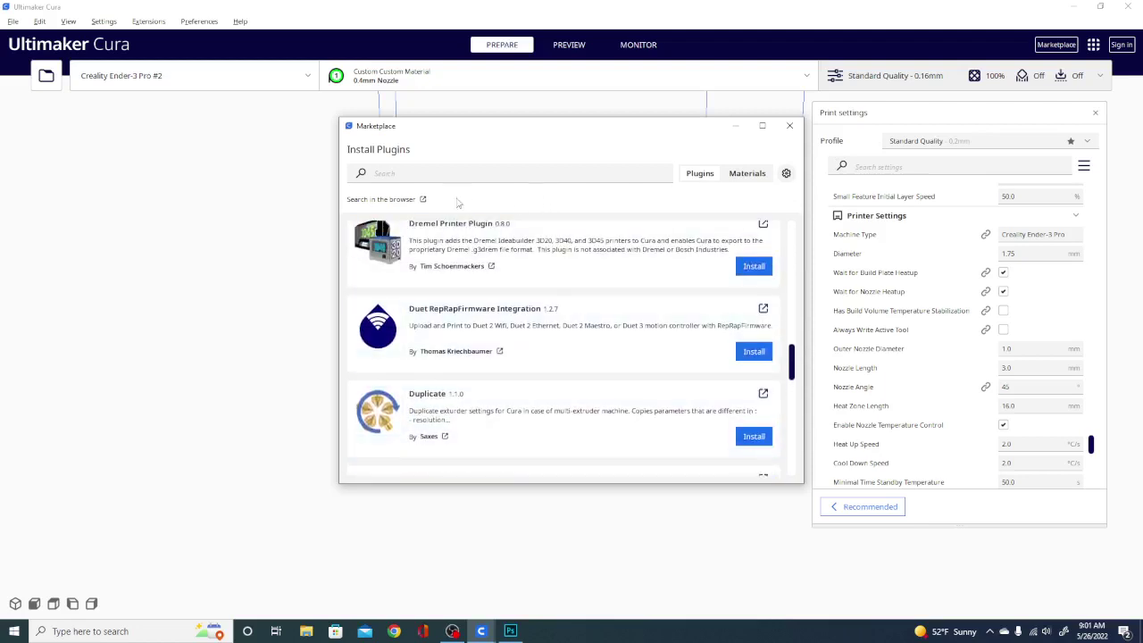
left_click(480, 173)
Step: Search the Marketplace plugins for 'printe' and scan the results
type("pri")
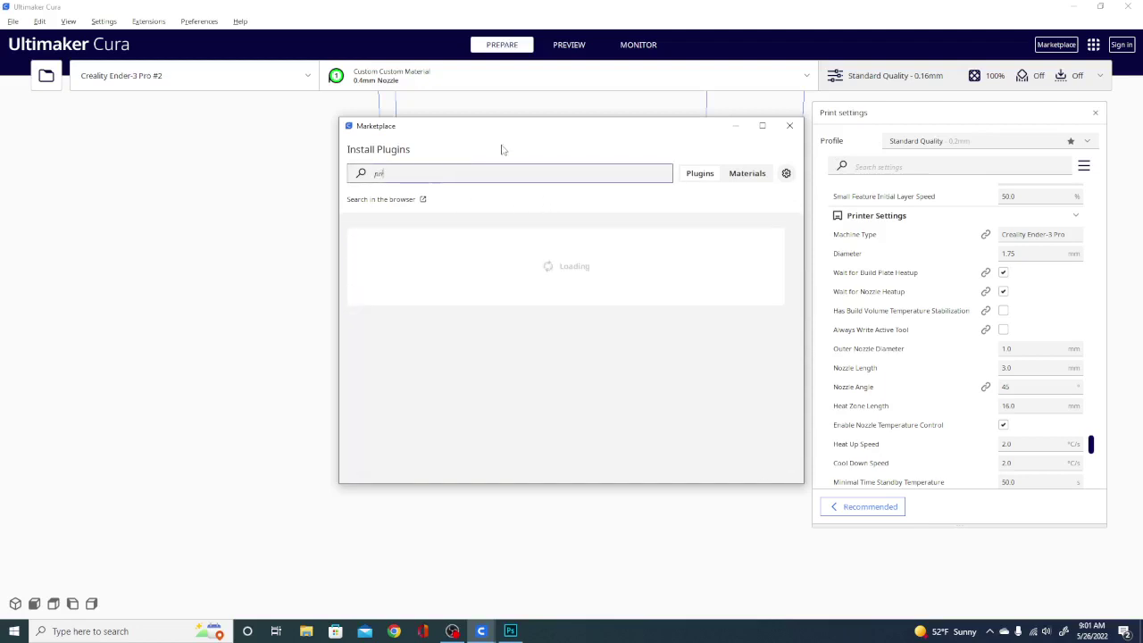
type("nter settings")
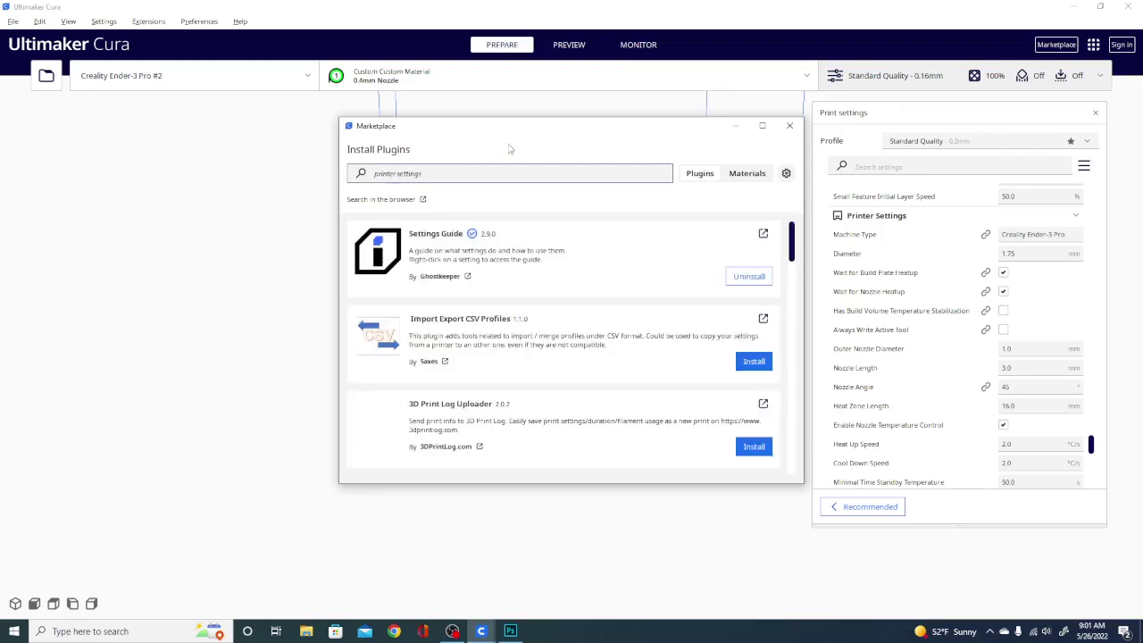
scroll(566, 286, "down", 1)
scroll(566, 286, "down", 2)
scroll(566, 304, "down", 1)
scroll(581, 306, "down", 3)
scroll(536, 308, "down", 3)
scroll(510, 309, "down", 1)
scroll(511, 309, "up", 1)
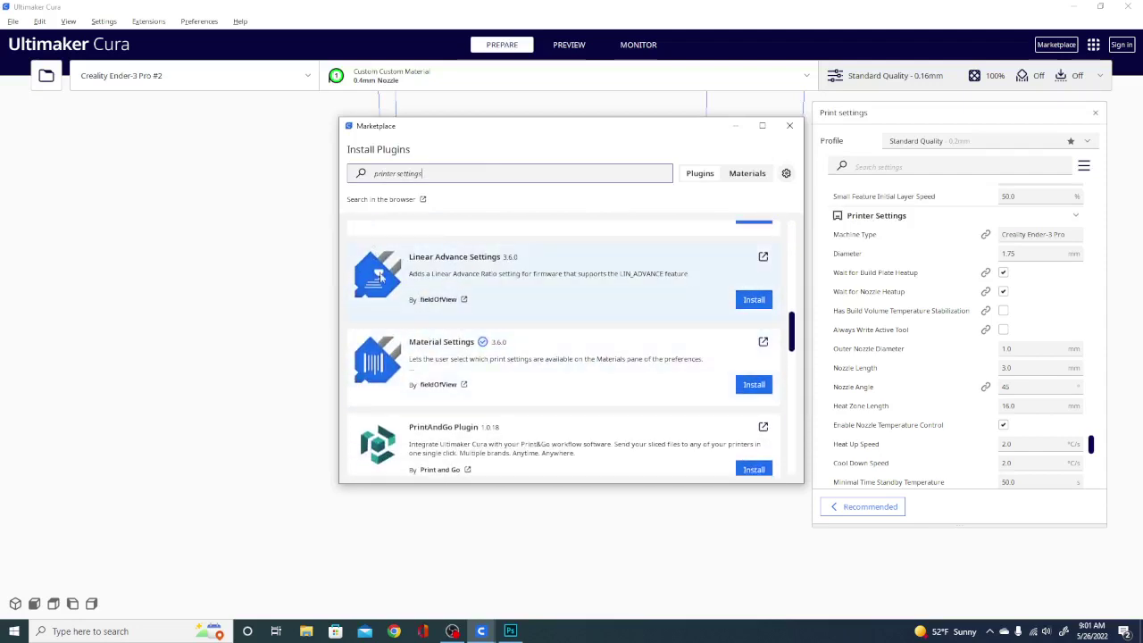
Step: Scroll the results to the installed Printer Settings plugin by fieldOfView
scroll(378, 366, "down", 2)
scroll(388, 379, "down", 1)
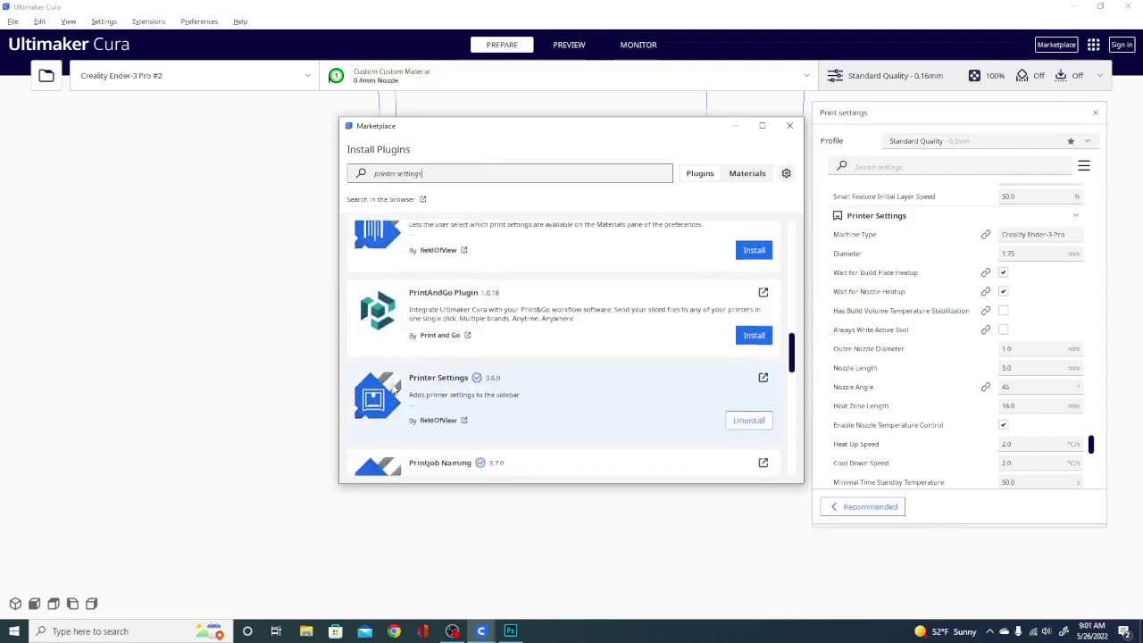
scroll(394, 389, "down", 2)
scroll(393, 393, "up", 6)
scroll(394, 395, "up", 1)
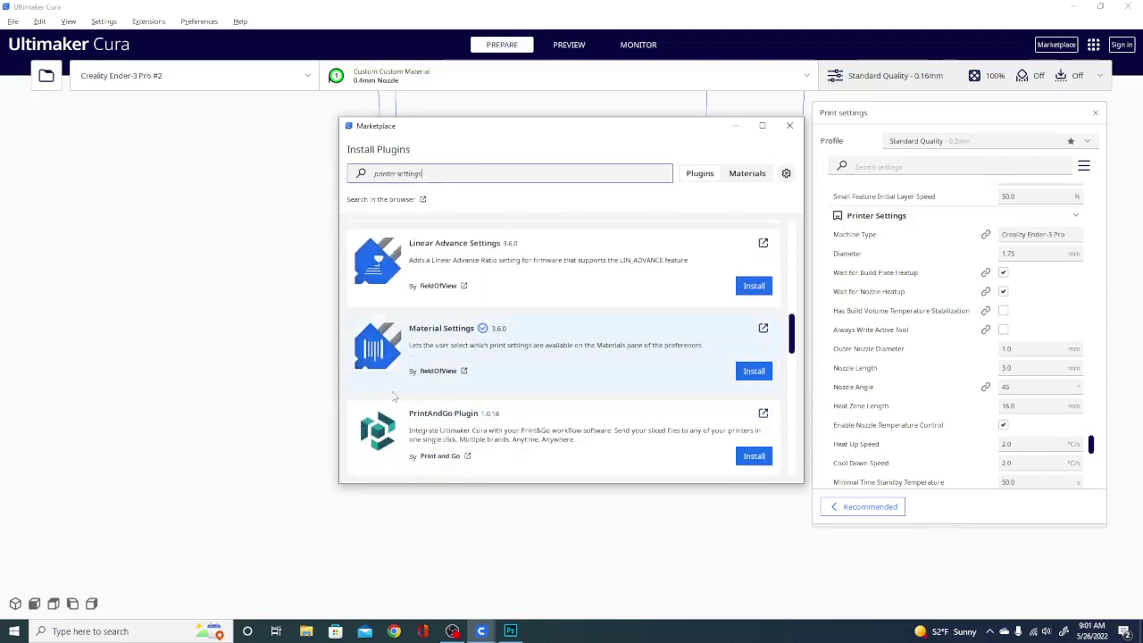
scroll(394, 396, "down", 3)
scroll(384, 368, "down", 1)
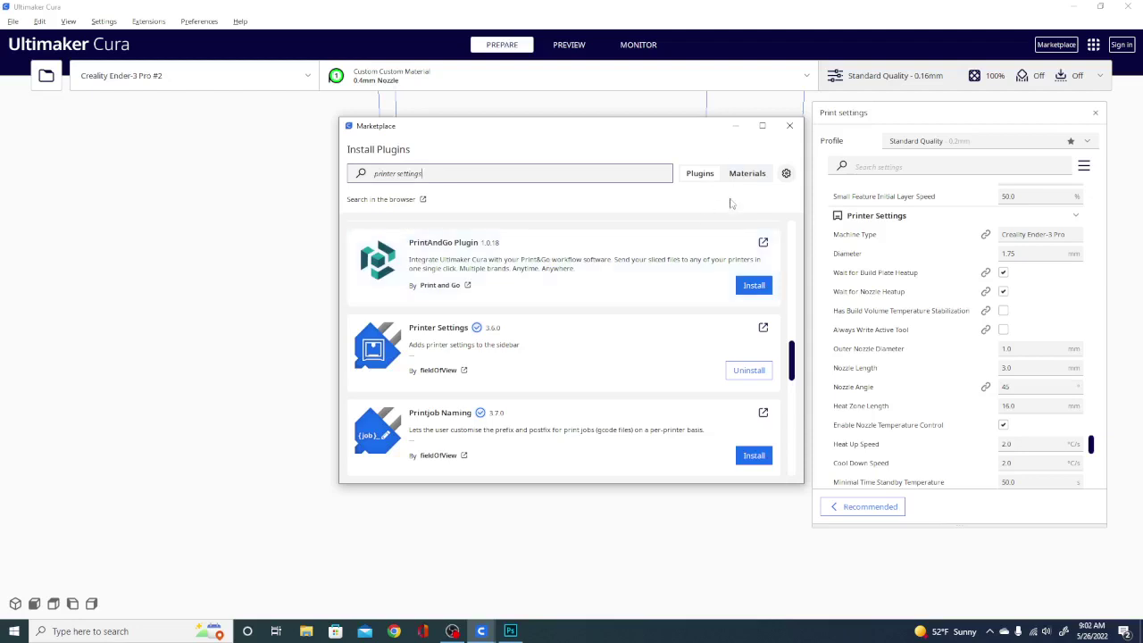
Step: Close the Marketplace and review the Printer Settings fields, reading the heatup wait explanation
left_click(790, 127)
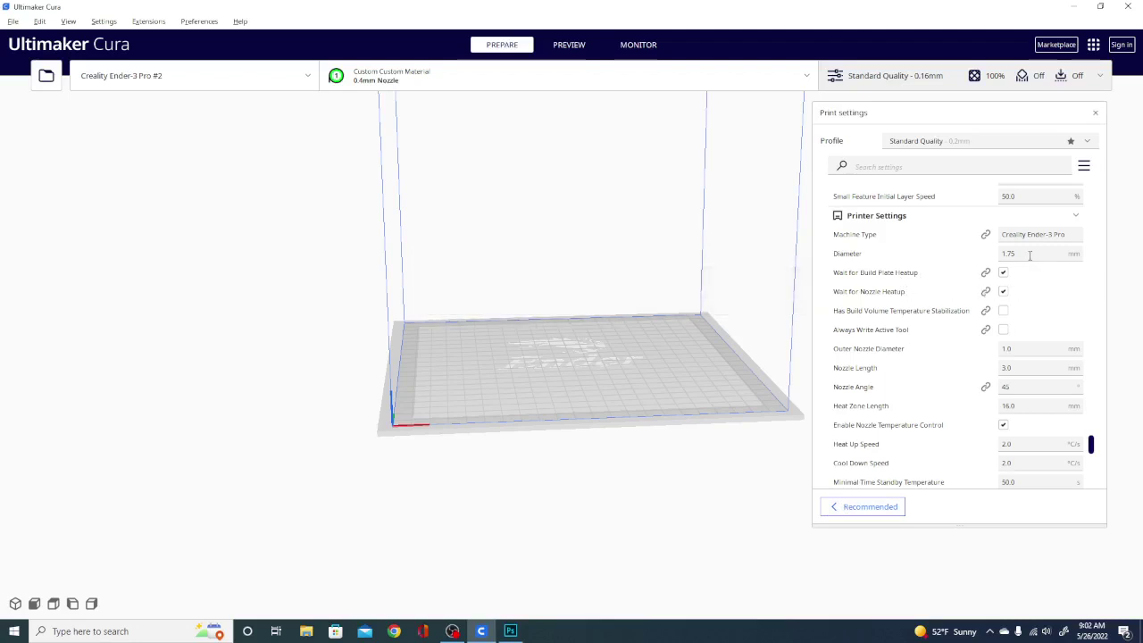
left_click(1003, 292)
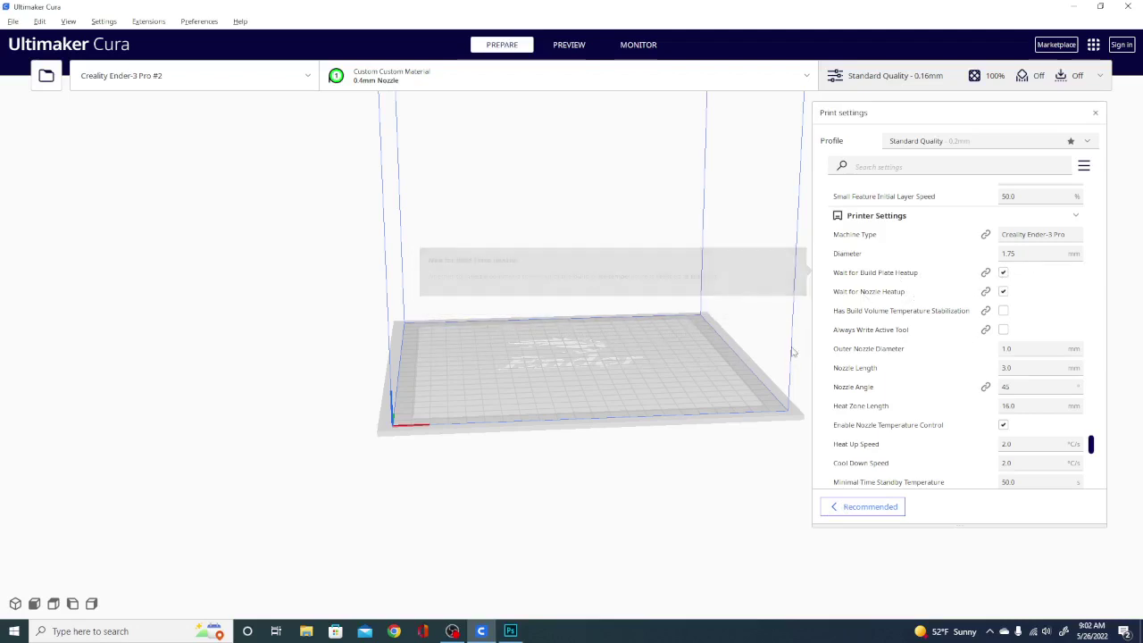
scroll(1038, 270, "down", 1)
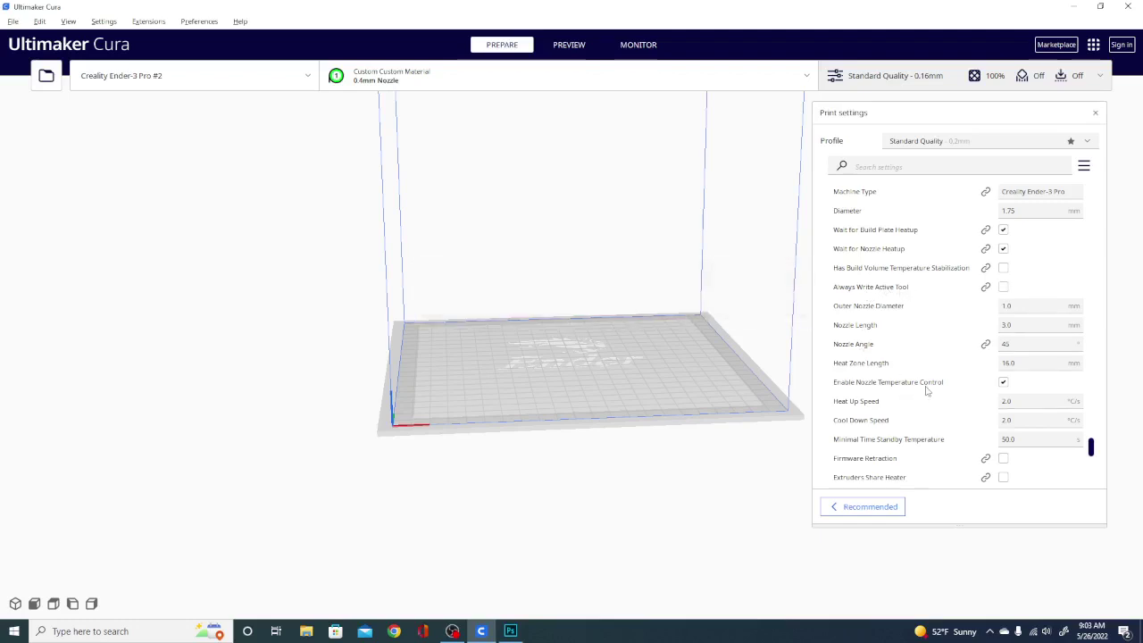
scroll(930, 386, "down", 3)
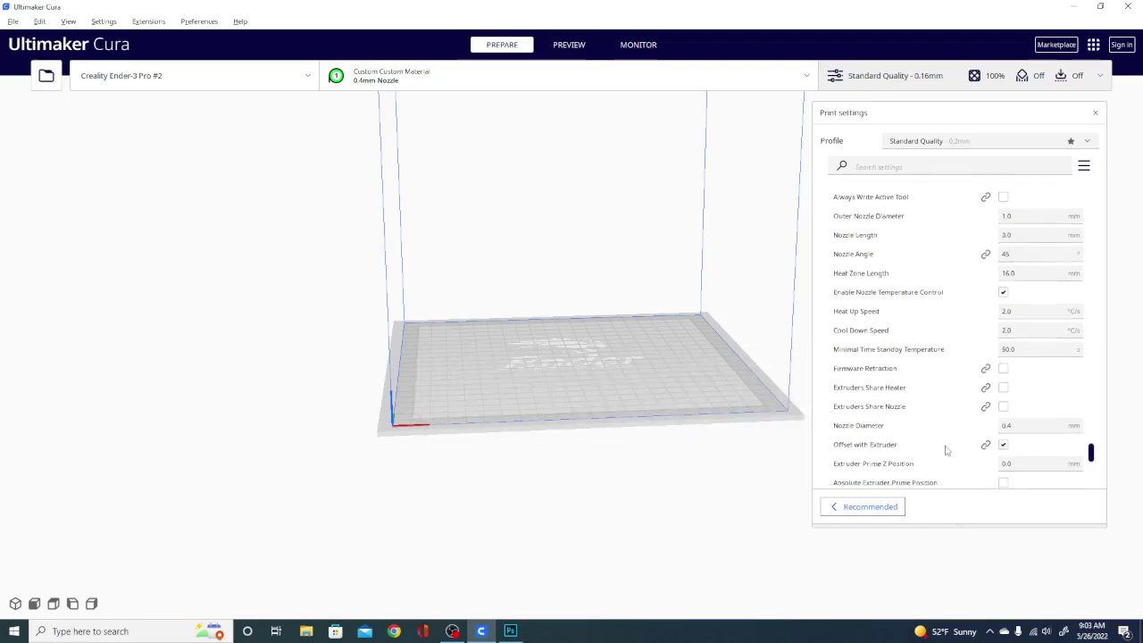
Step: Scroll to the Maximum Speed rows and view the Heat Up Speed tooltip (2.0 °C/s)
scroll(955, 428, "down", 2)
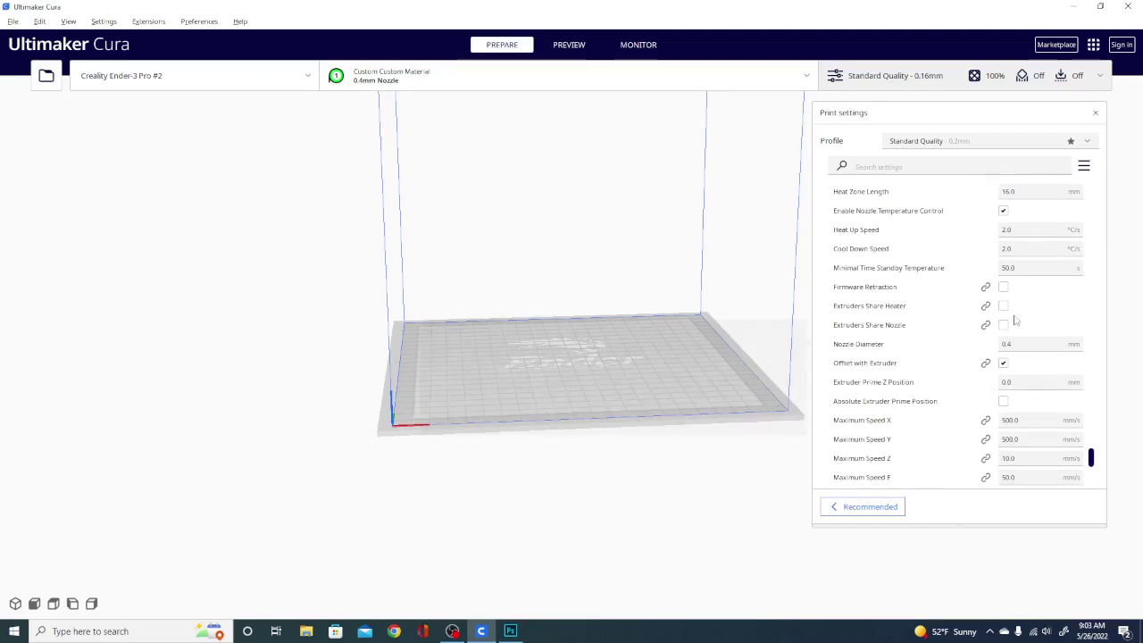
left_click(1018, 230)
Step: Read the Cool Down Speed and Minimal Time Standby Temperature explanations, leaving Cool Down at 2.0
left_click(1008, 249)
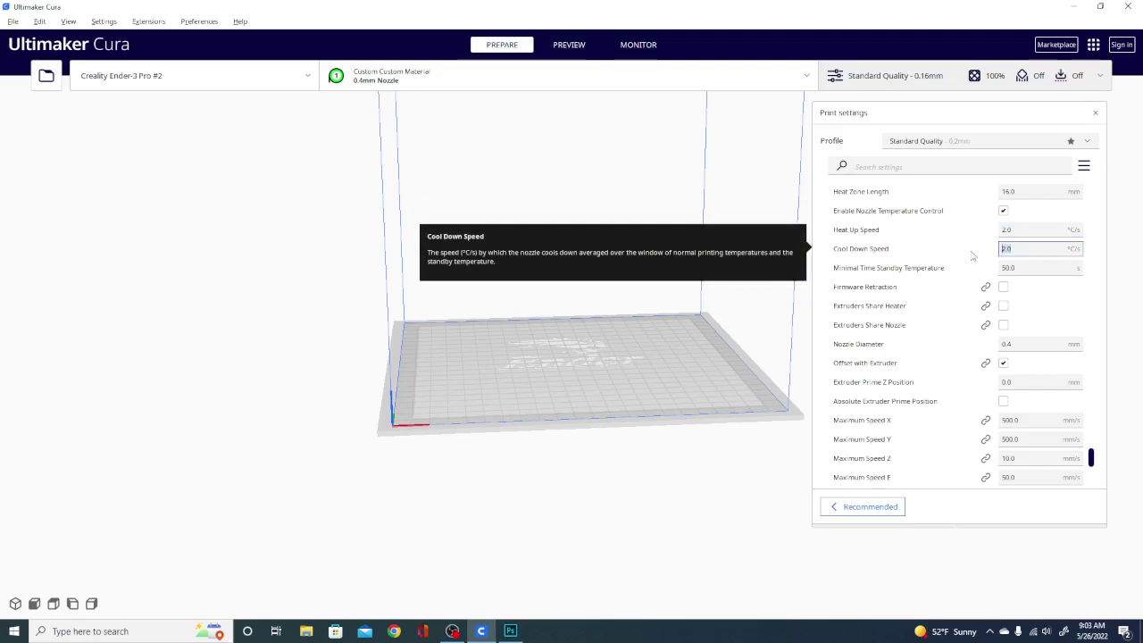
mouse_move(929, 249)
left_click(1010, 249)
double_click(1010, 249)
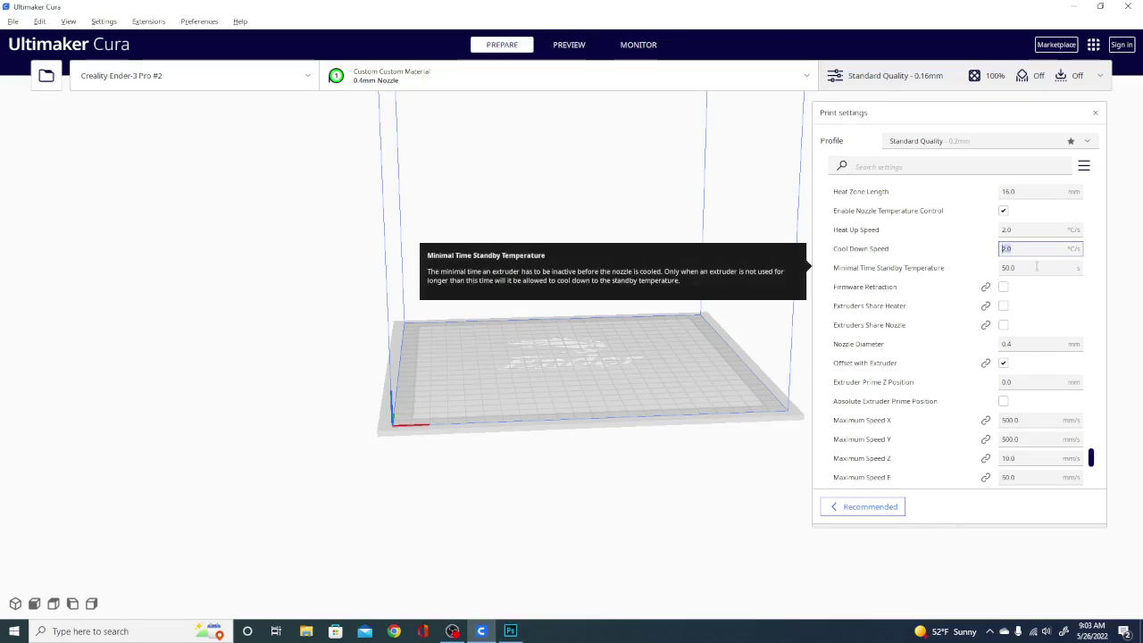
left_click(1006, 268)
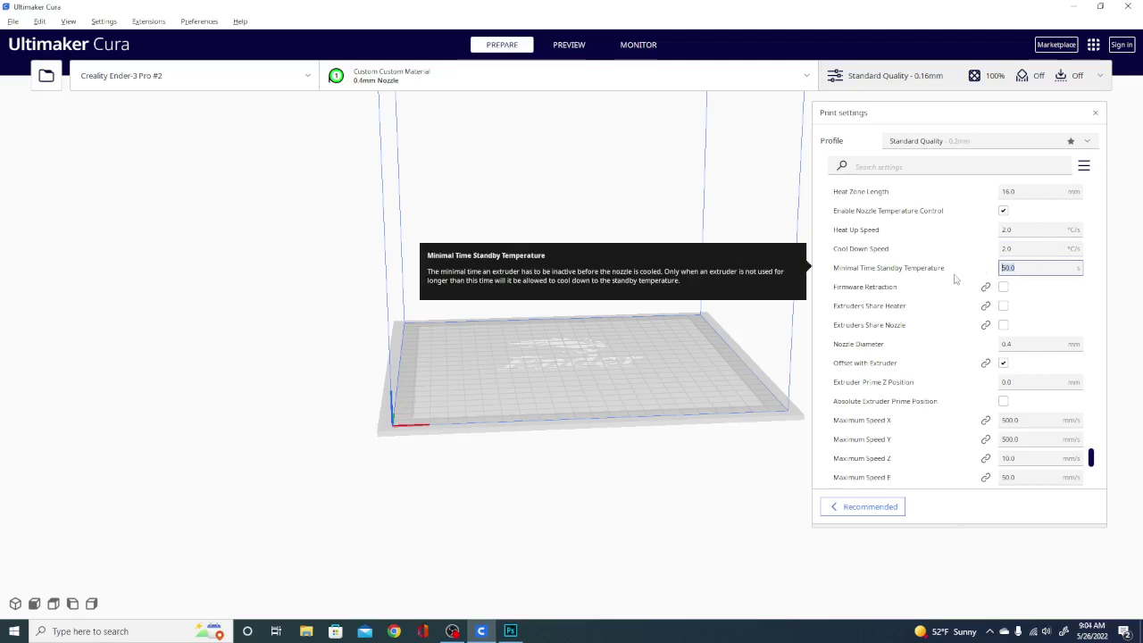
key("alt")
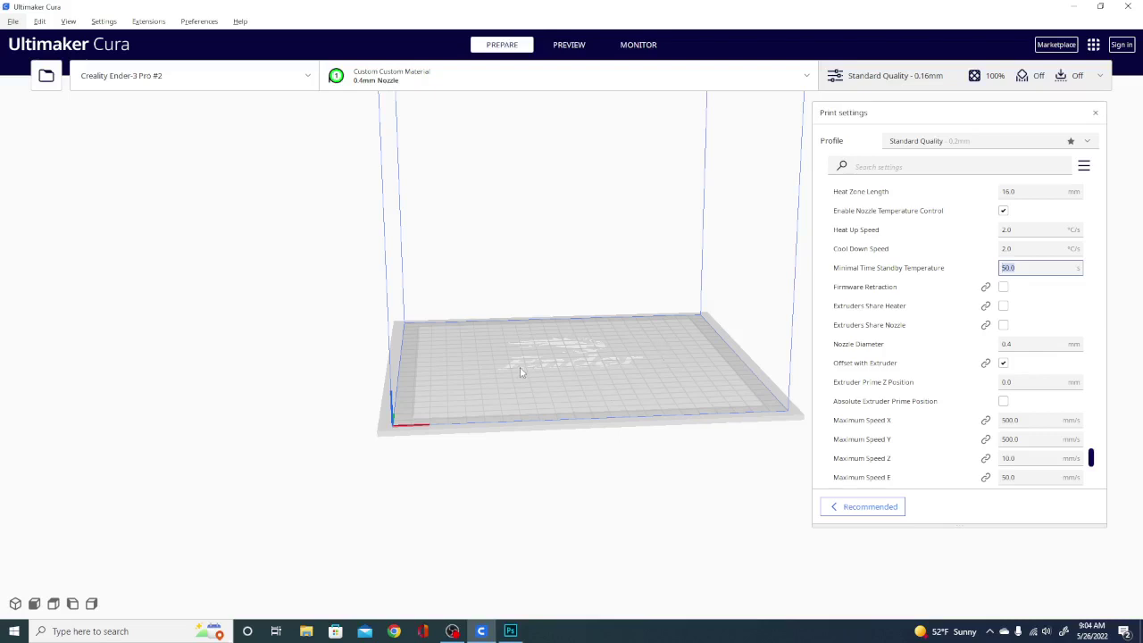
Step: Scroll to the Maximum Speed X, acceleration and jerk limit fields without changing them
scroll(1064, 284, "down", 2)
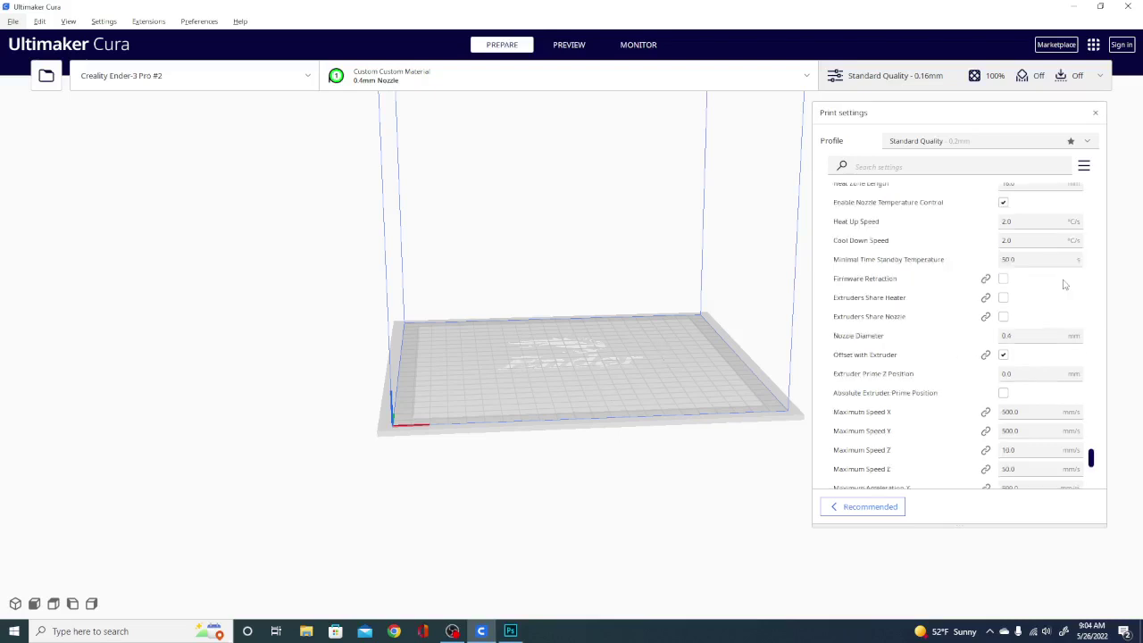
scroll(1064, 283, "down", 1)
scroll(1064, 284, "down", 1)
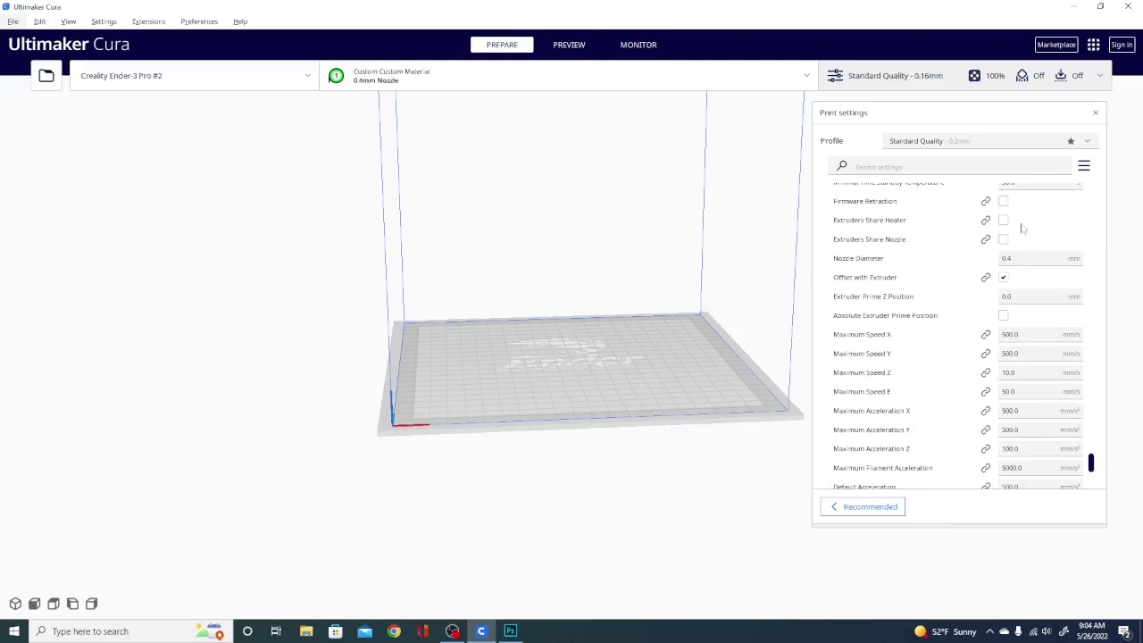
scroll(1033, 268, "up", 6)
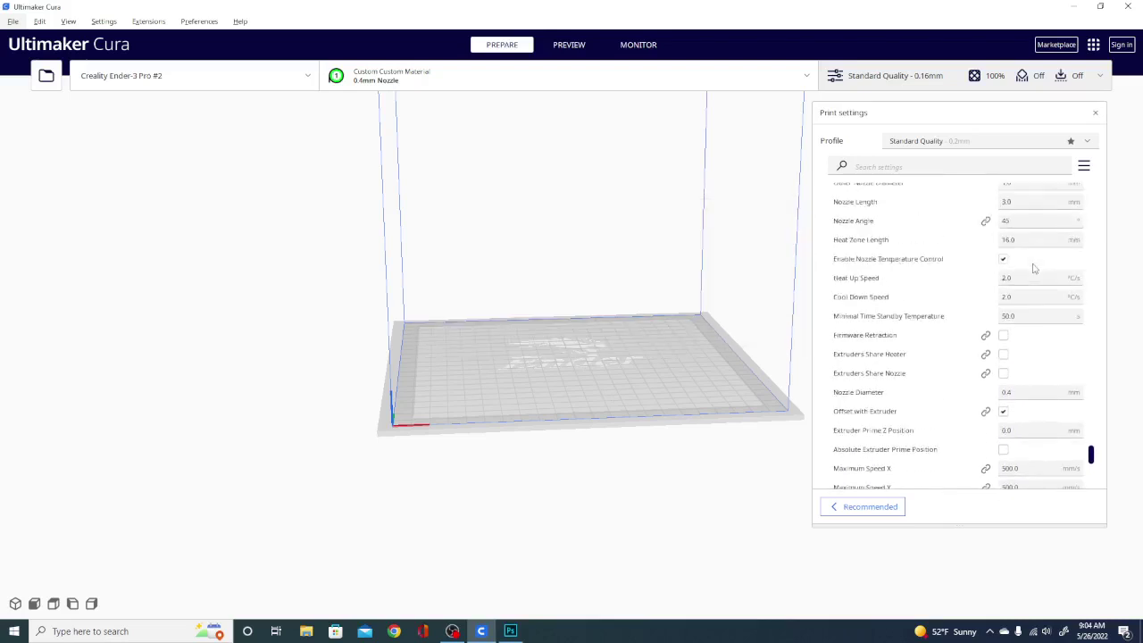
scroll(1033, 268, "up", 3)
scroll(1034, 268, "up", 3)
scroll(1033, 268, "up", 5)
scroll(1033, 268, "up", 5)
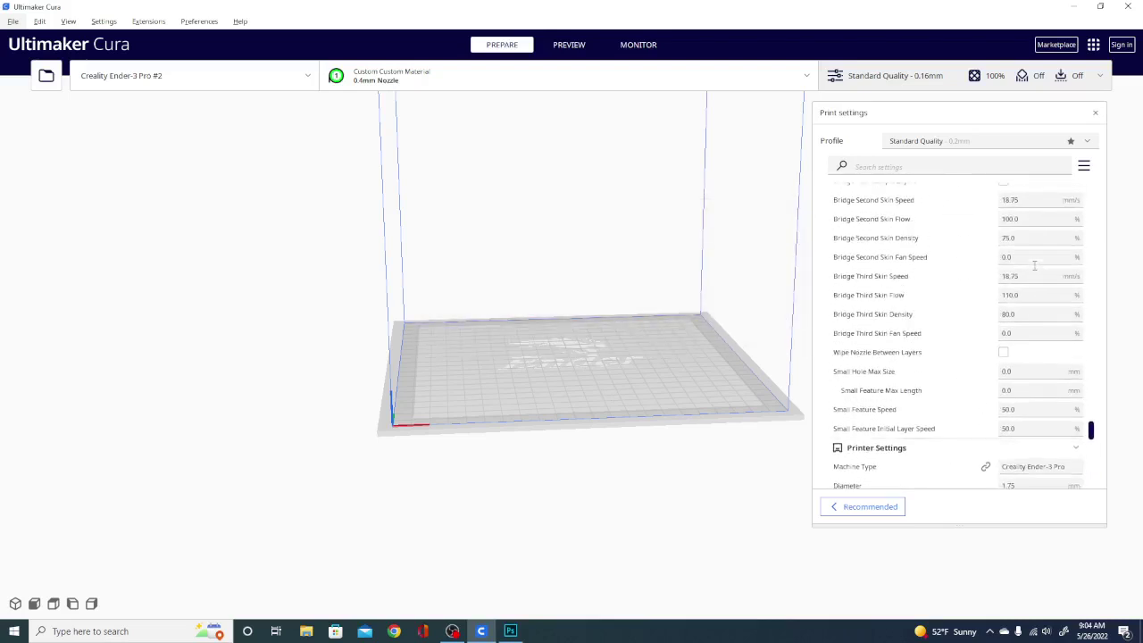
scroll(1033, 266, "down", 2)
scroll(1034, 265, "down", 5)
scroll(1035, 264, "down", 5)
scroll(1034, 264, "down", 4)
scroll(1034, 265, "down", 2)
scroll(1034, 266, "down", 3)
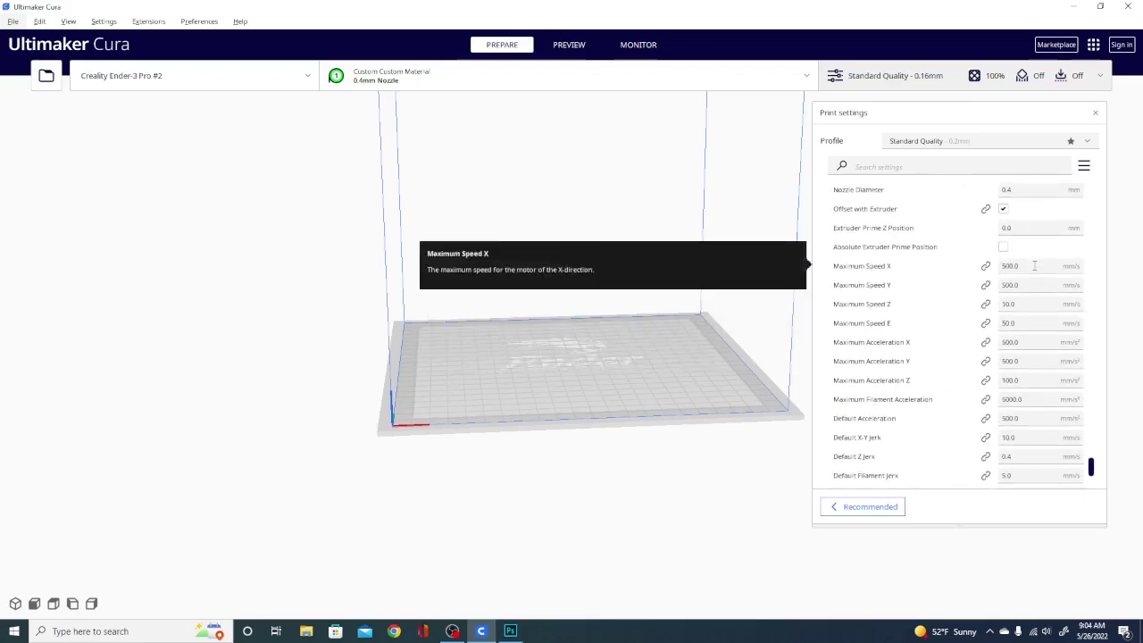
scroll(1035, 286, "down", 3)
scroll(1034, 306, "up", 1)
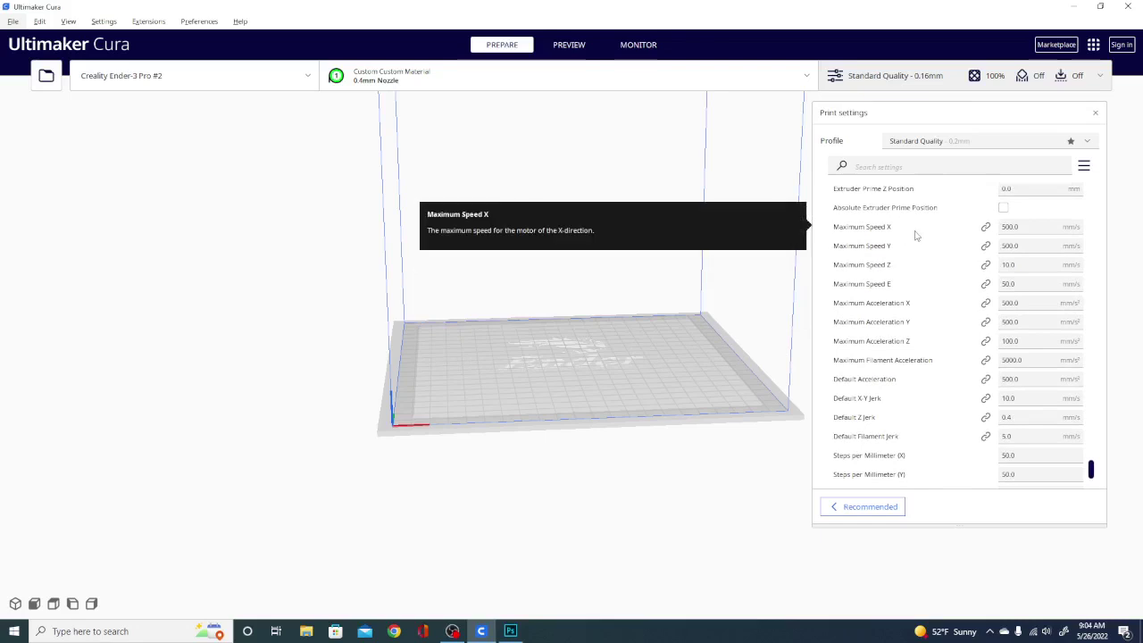
left_click(1037, 228)
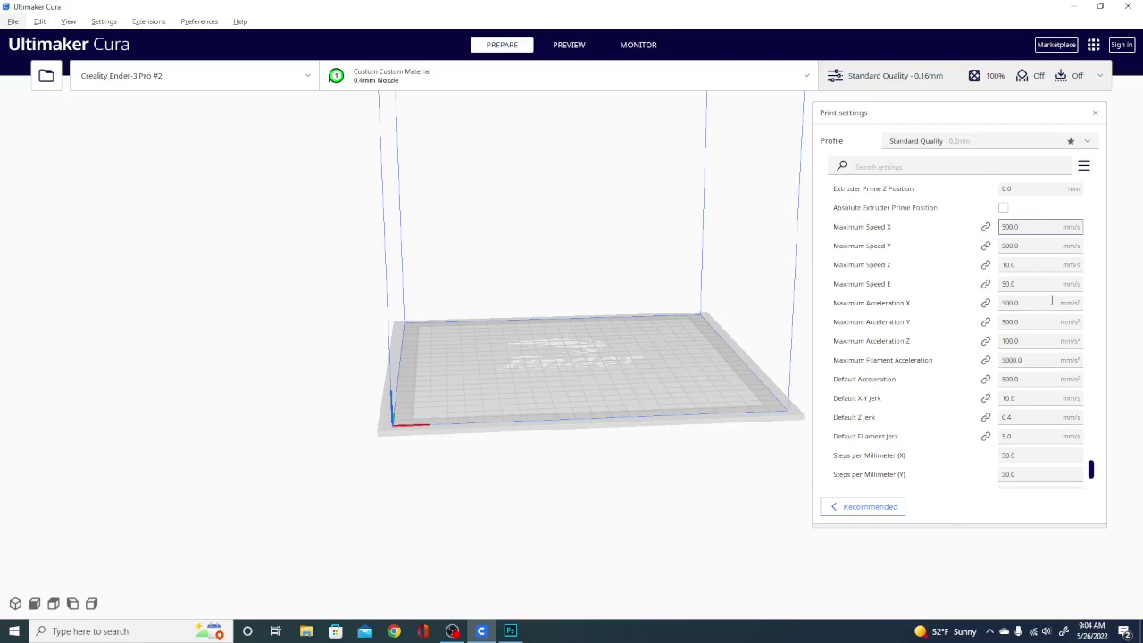
double_click(1027, 225)
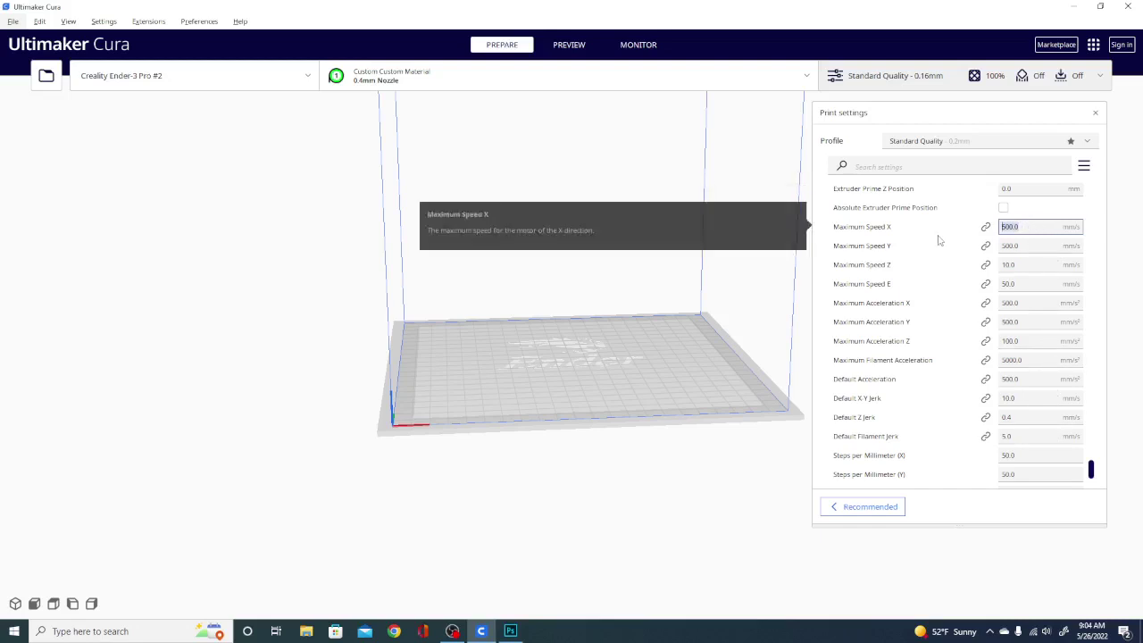
double_click(1034, 245)
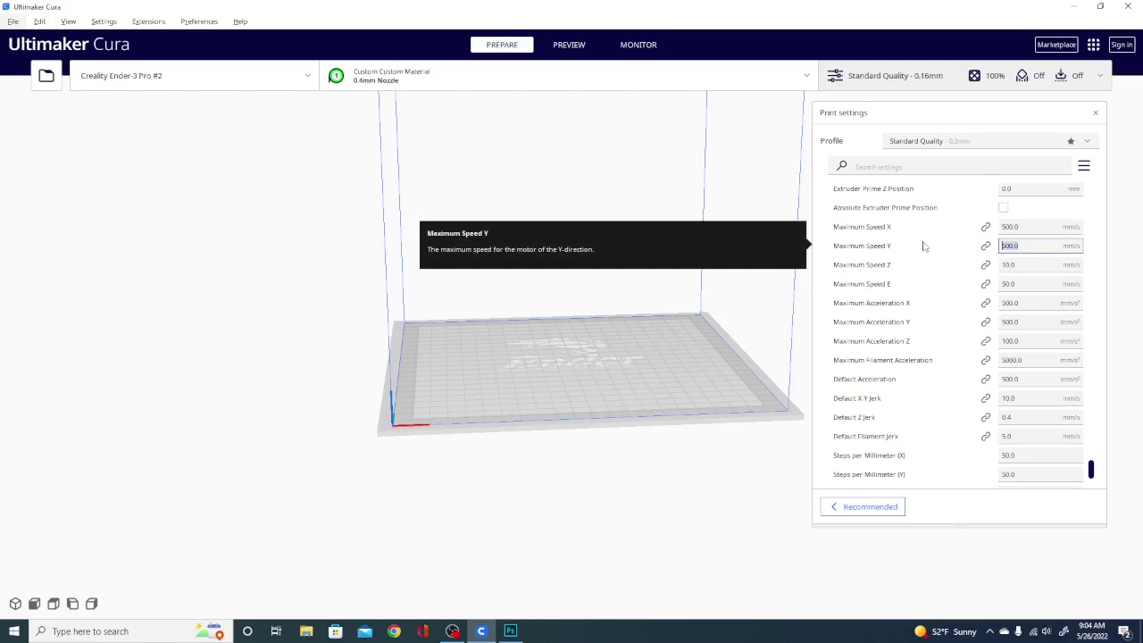
double_click(1034, 302)
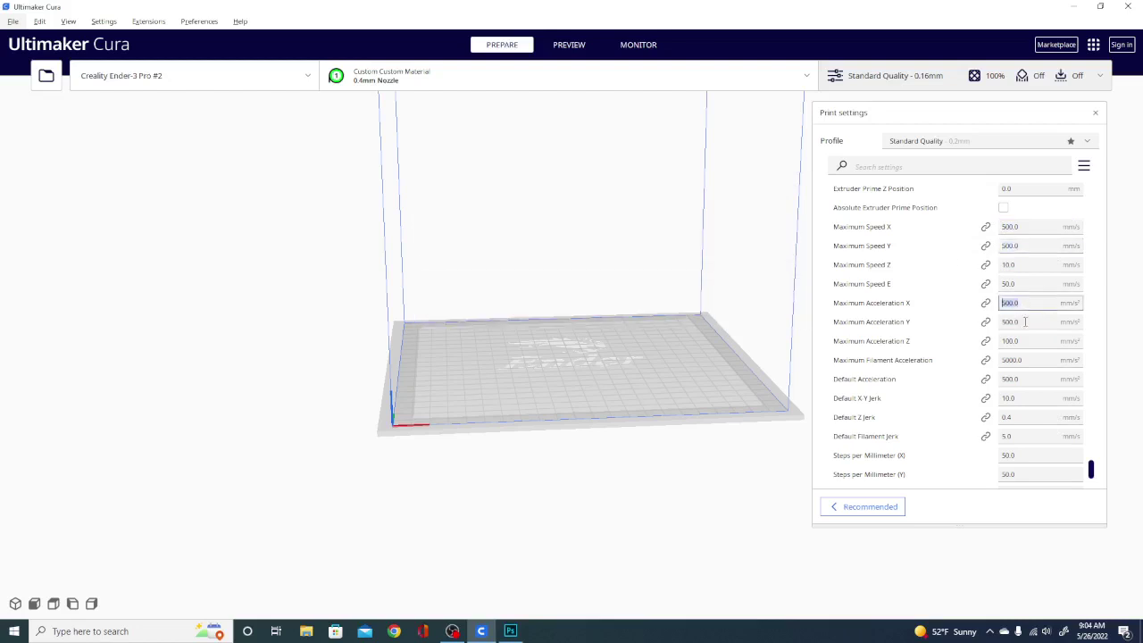
double_click(1033, 323)
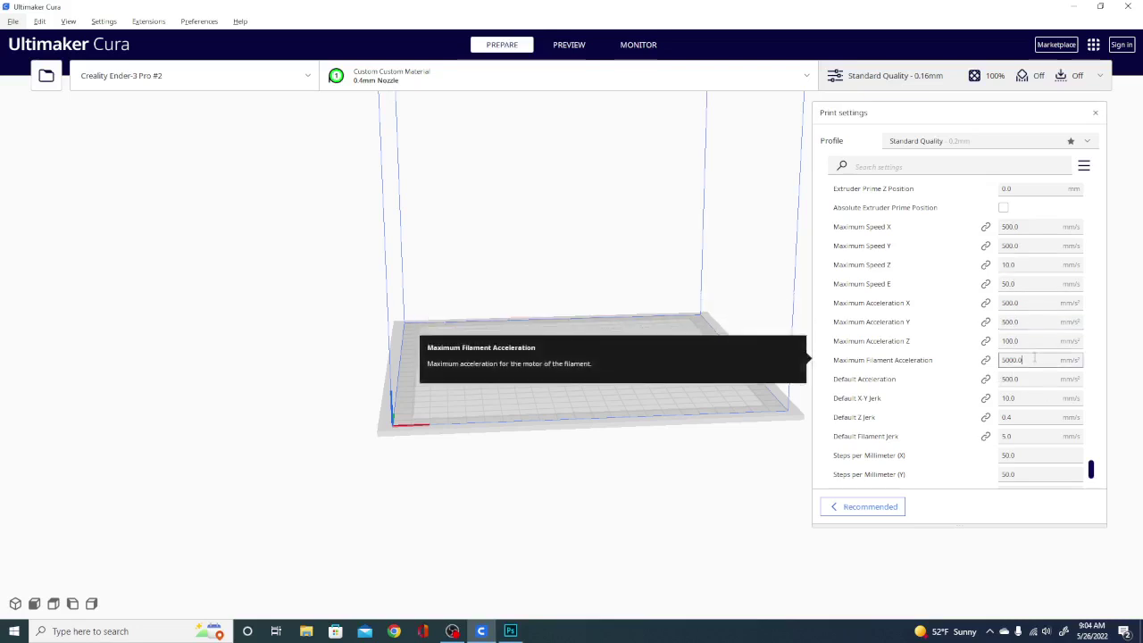
right_click(946, 361)
left_click(1010, 338)
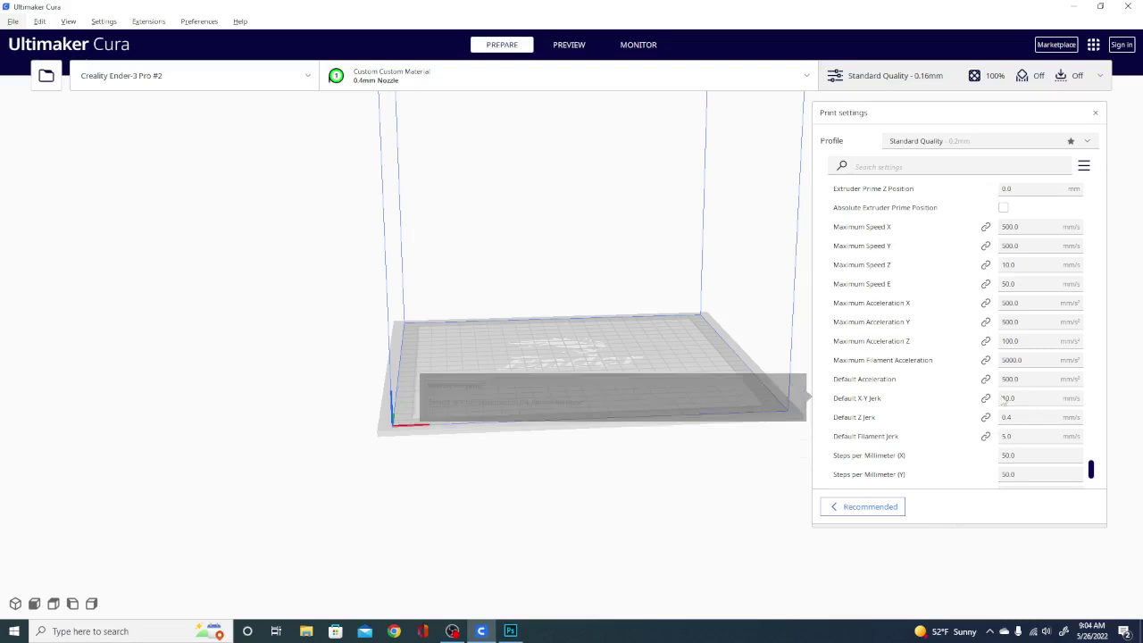
scroll(1018, 375, "down", 2)
scroll(1034, 328, "down", 3)
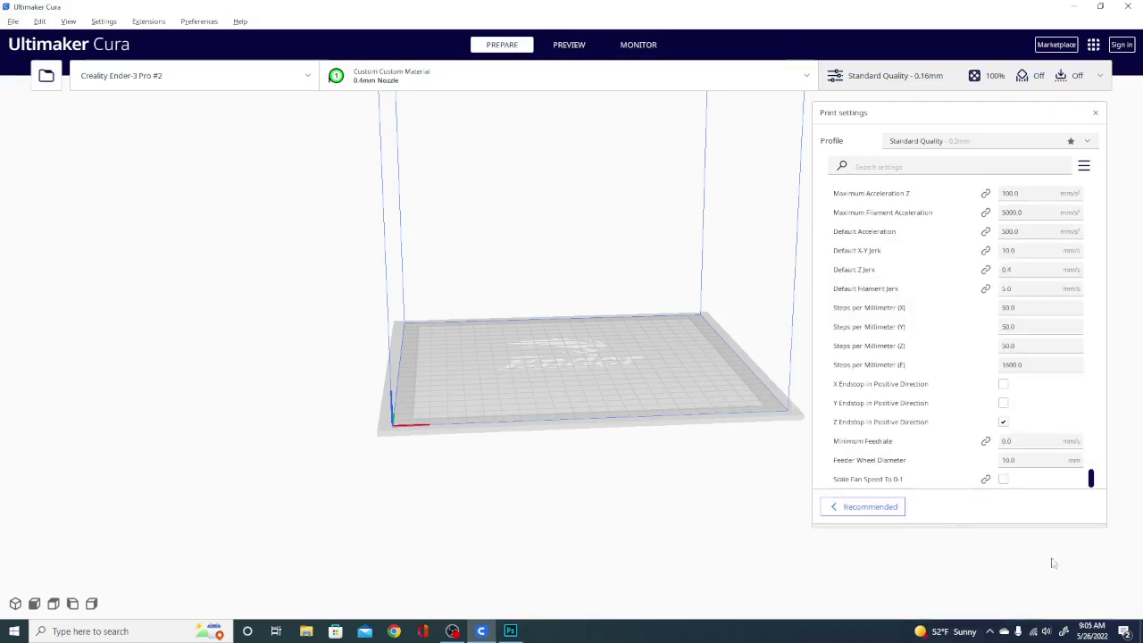
double_click(1021, 440)
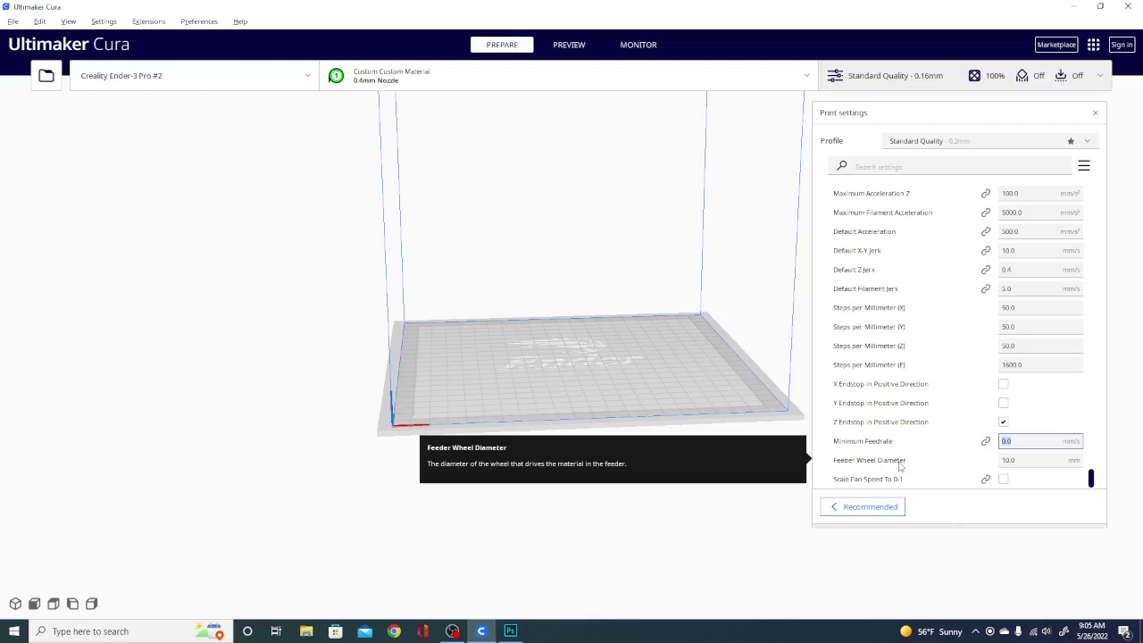
left_click(1022, 462)
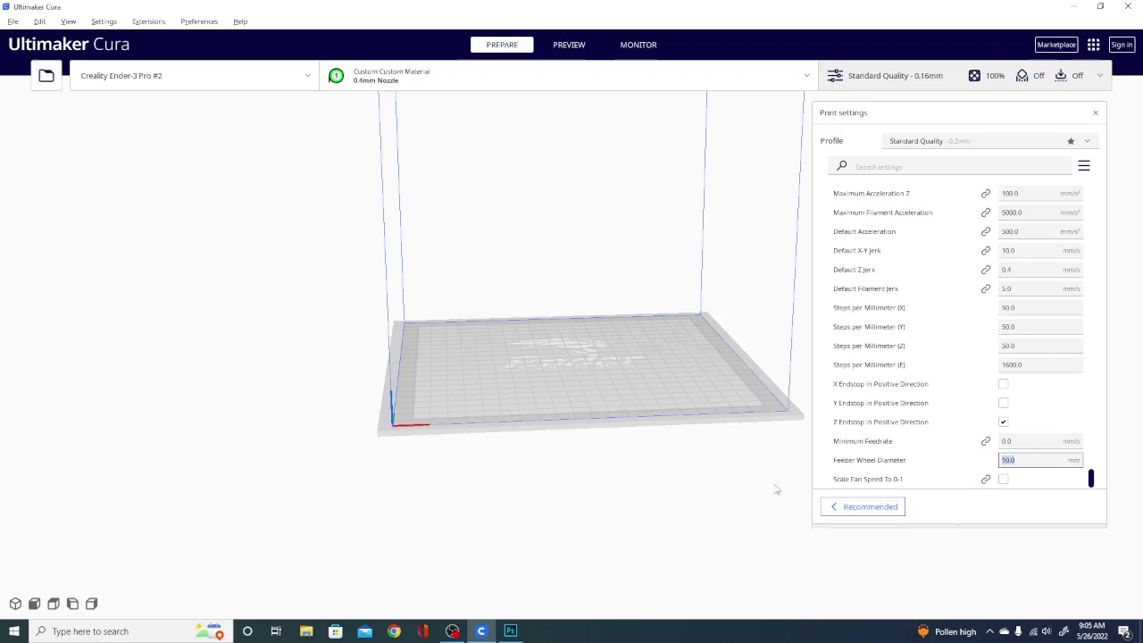
scroll(965, 419, "up", 3)
Step: Scroll up and down through the Printer Settings list to review its fields
scroll(965, 419, "up", 5)
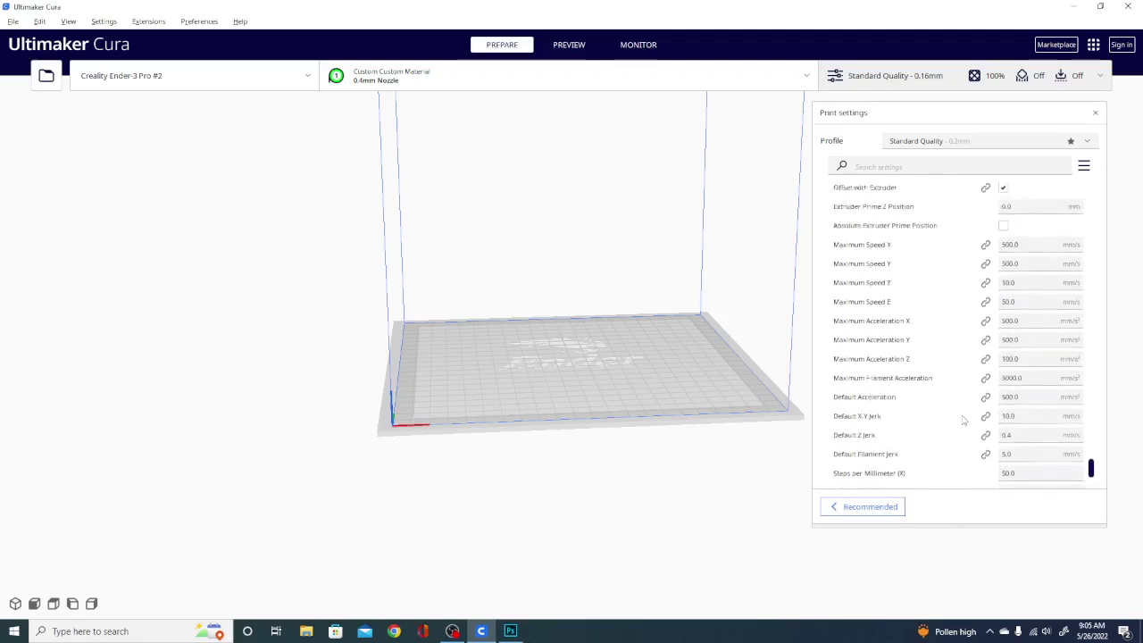
scroll(965, 420, "up", 5)
scroll(964, 420, "up", 5)
scroll(963, 420, "up", 3)
scroll(960, 424, "up", 2)
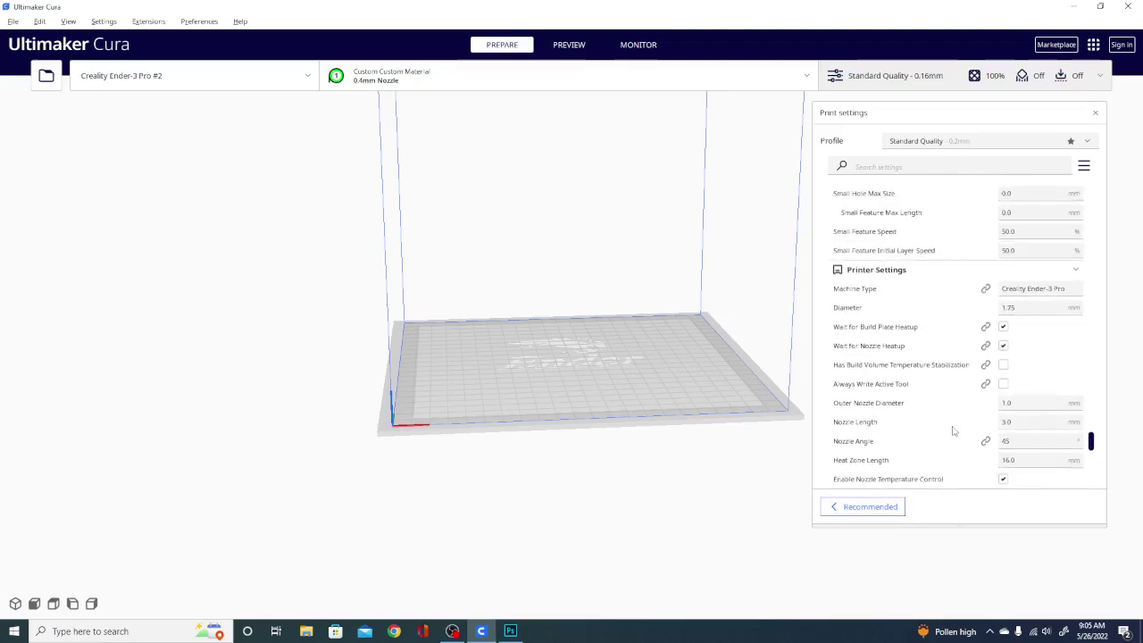
scroll(954, 429, "down", 2)
scroll(951, 431, "down", 5)
scroll(949, 432, "down", 5)
scroll(947, 433, "down", 2)
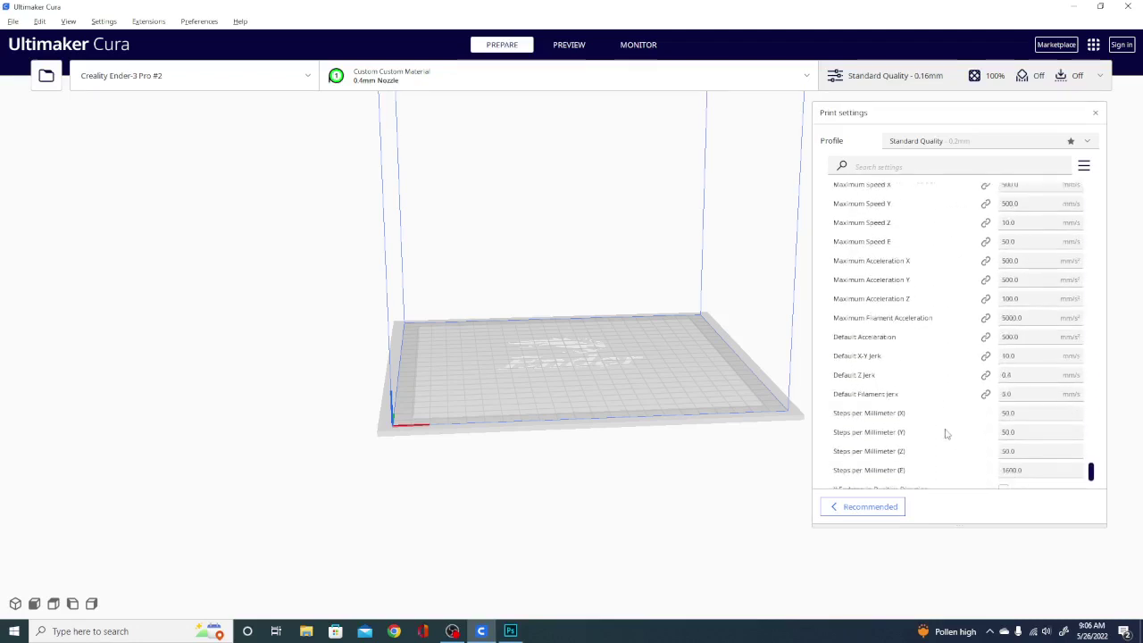
scroll(946, 435, "down", 3)
scroll(947, 434, "up", 3)
scroll(947, 434, "up", 2)
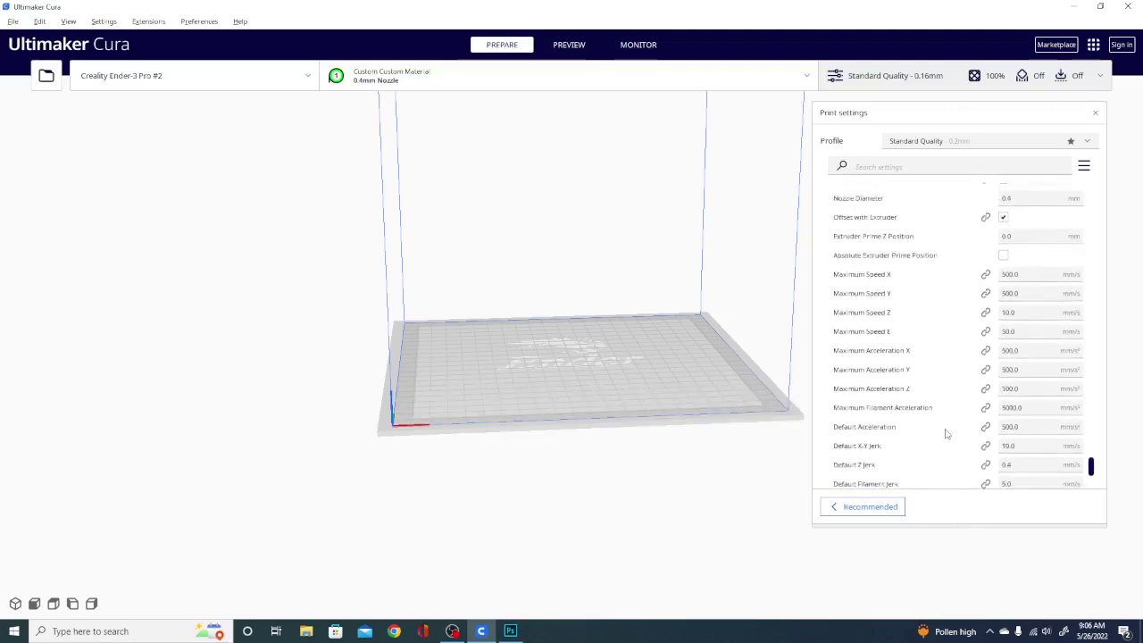
scroll(947, 434, "up", 1)
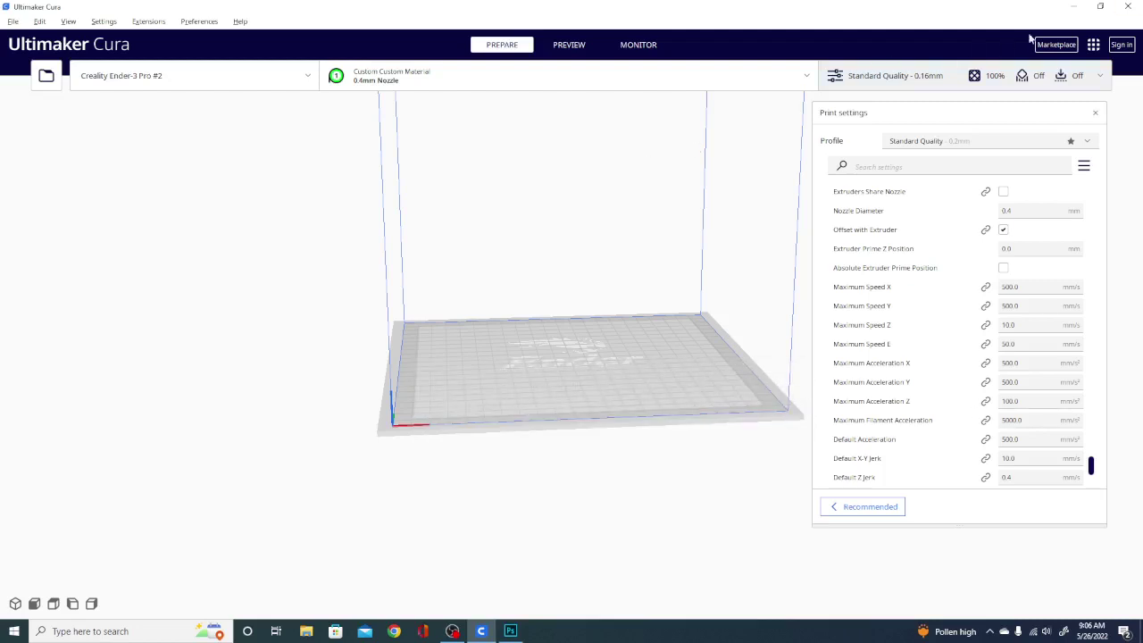
Step: Clear the Marketplace's 'printer settings' search, close it, and right-click Extruder Prime Z Position
left_click(1057, 45)
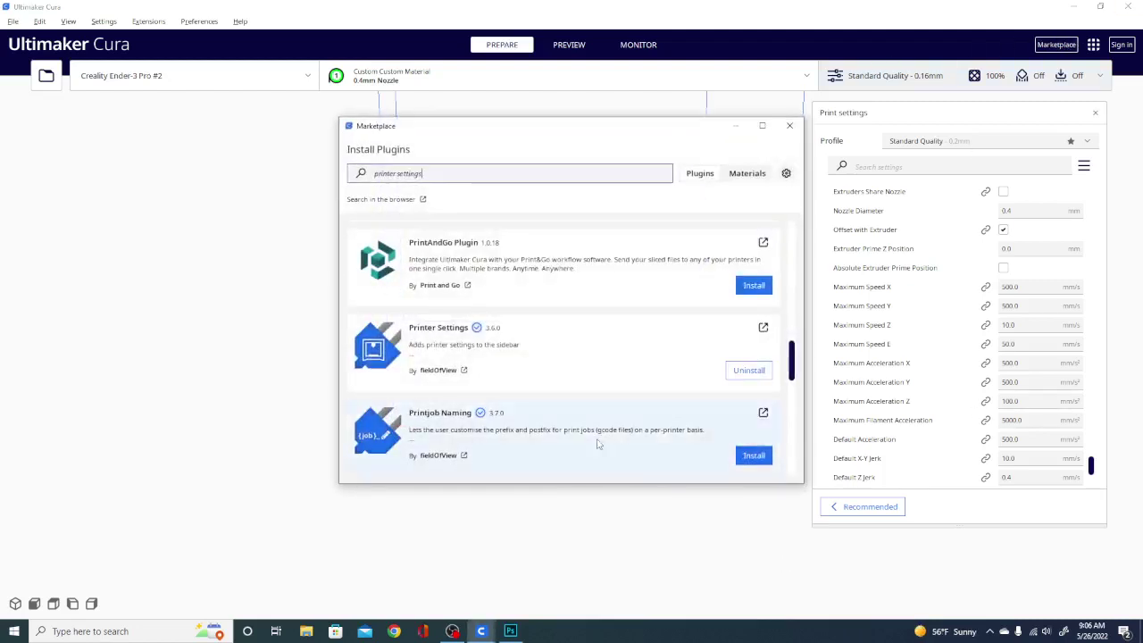
left_click_drag(468, 176, 99, 181)
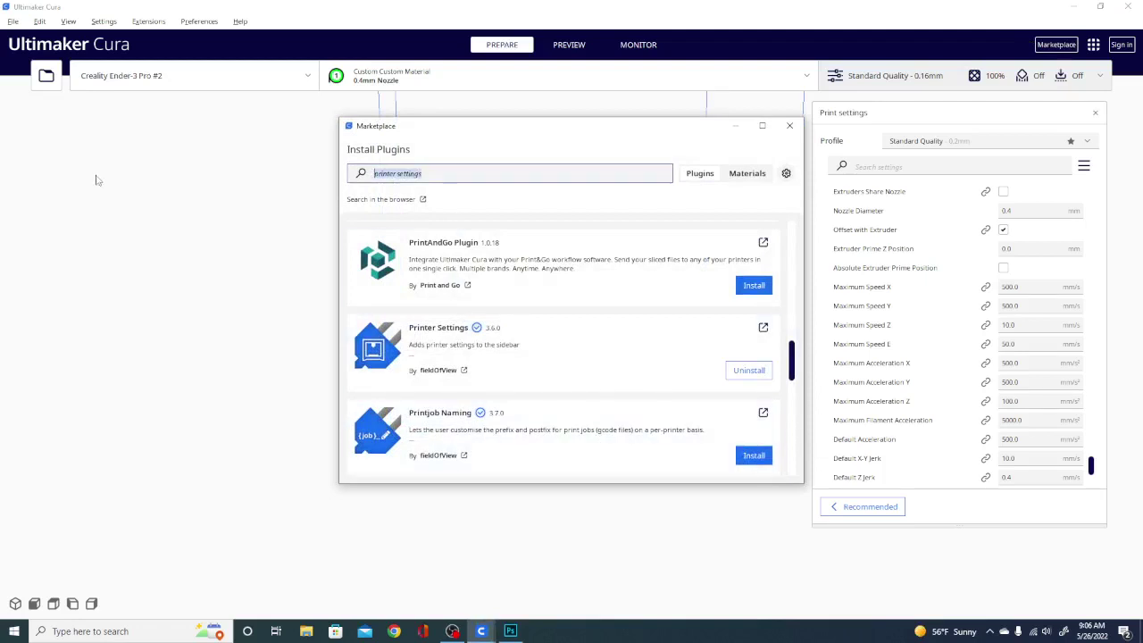
key("BackSpace")
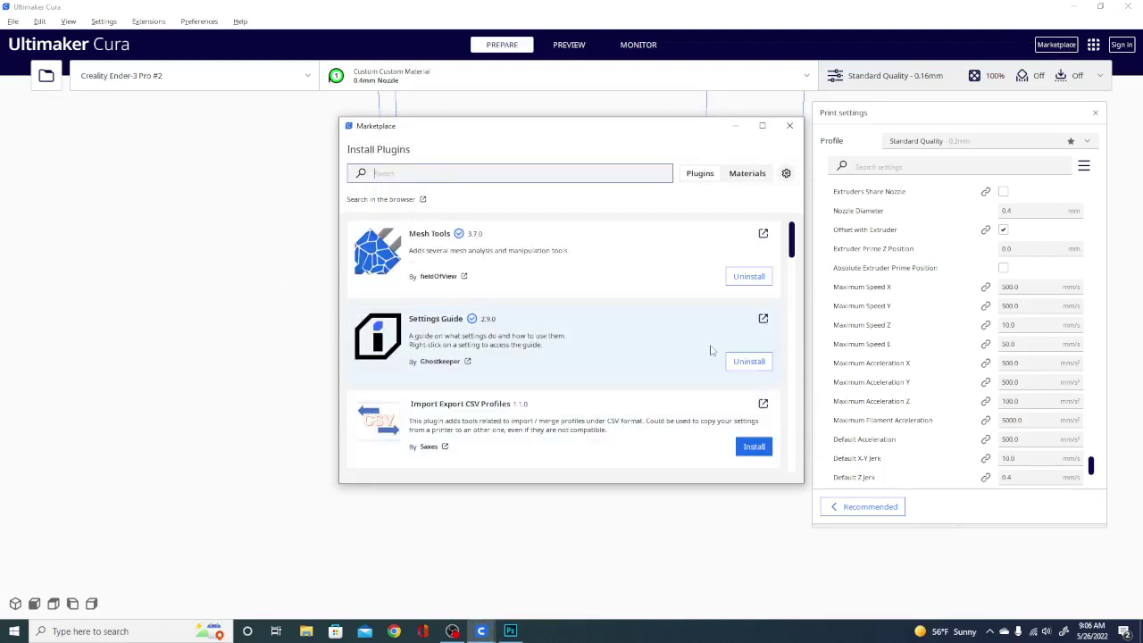
left_click(788, 127)
right_click(841, 248)
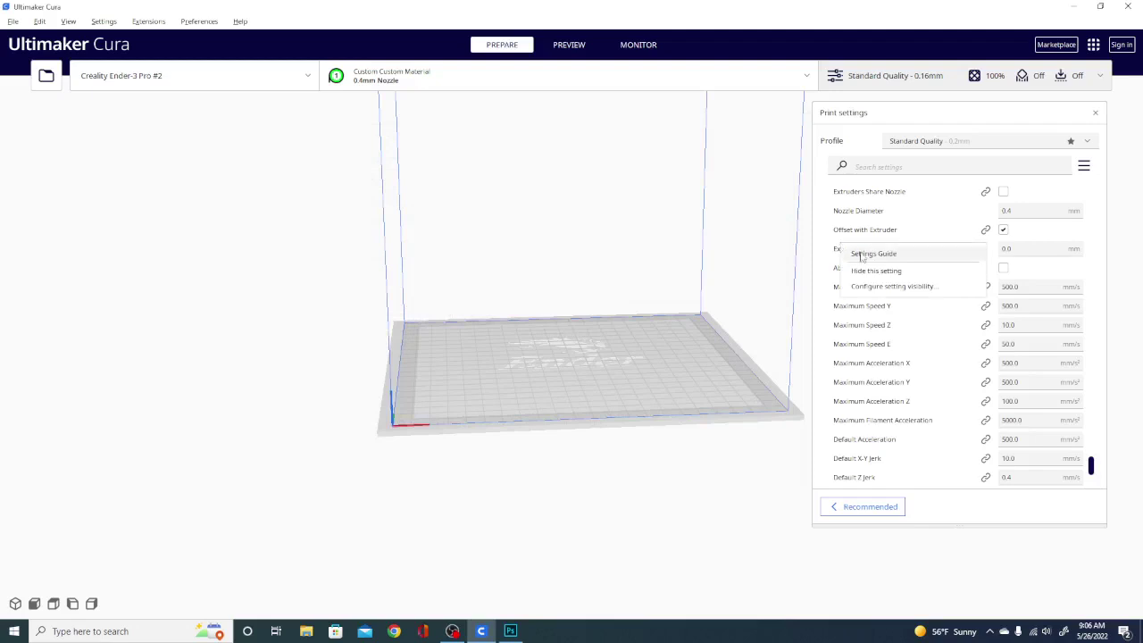
Step: Choose Settings Guide from the context menu to read about Extruder Prime Z Position
left_click(861, 257)
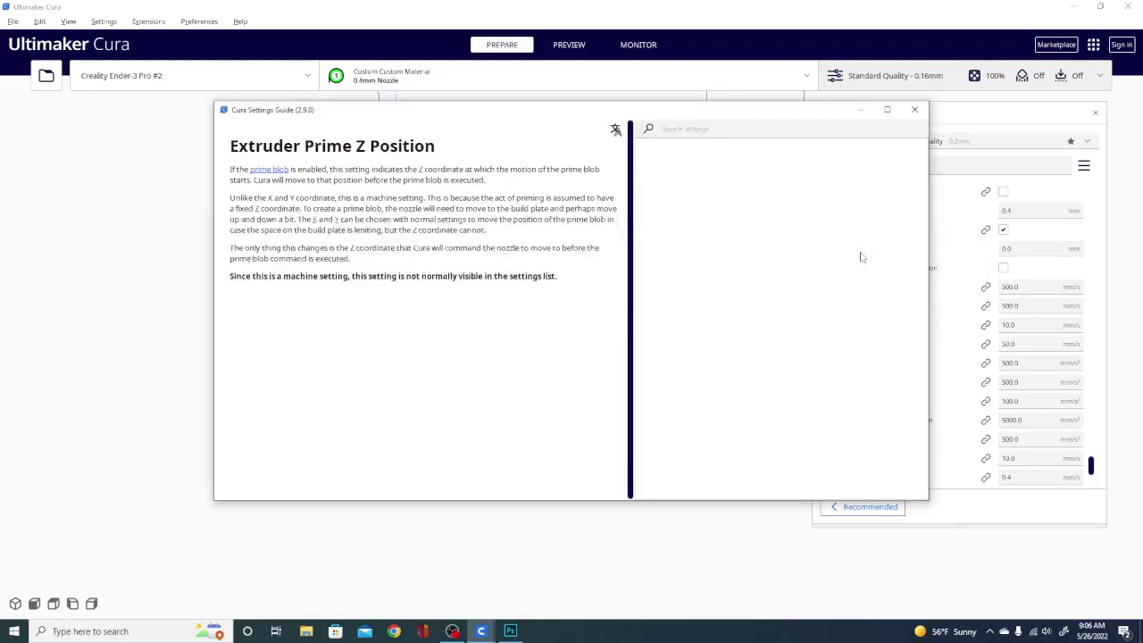